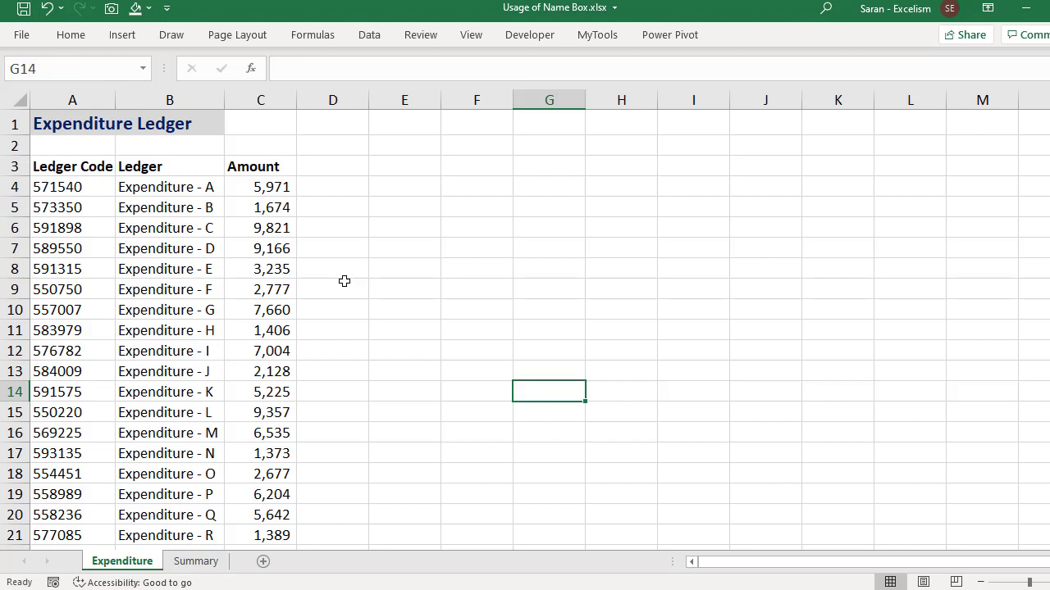
{"action": "left_click", "coordinate": [385, 240]}
{"action": "left_click", "coordinate": [406, 310]}
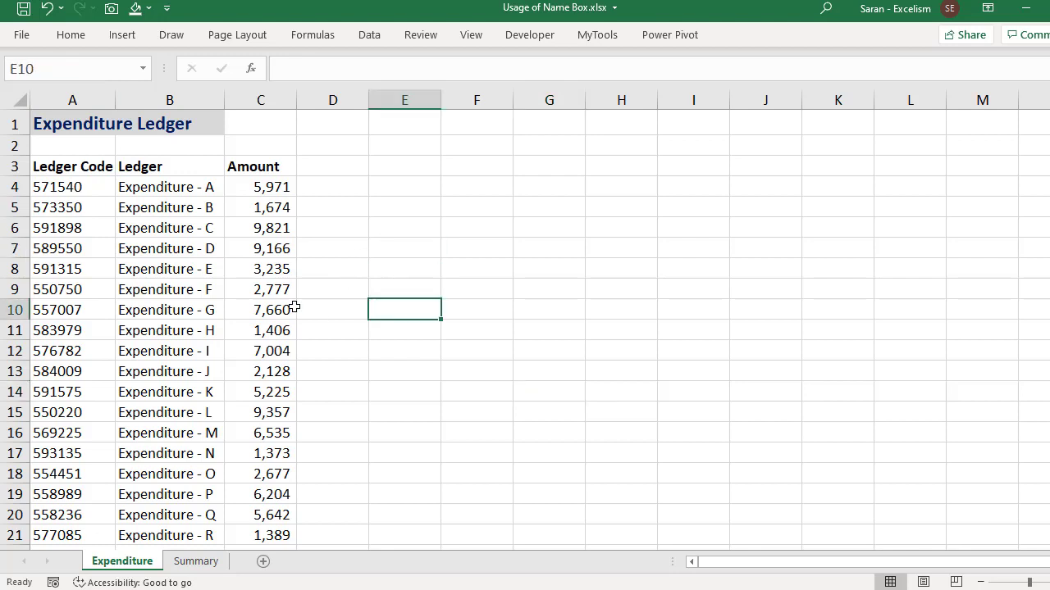
{"action": "left_click", "coordinate": [293, 307]}
{"action": "left_click", "coordinate": [410, 208]}
{"action": "left_click", "coordinate": [489, 281]}
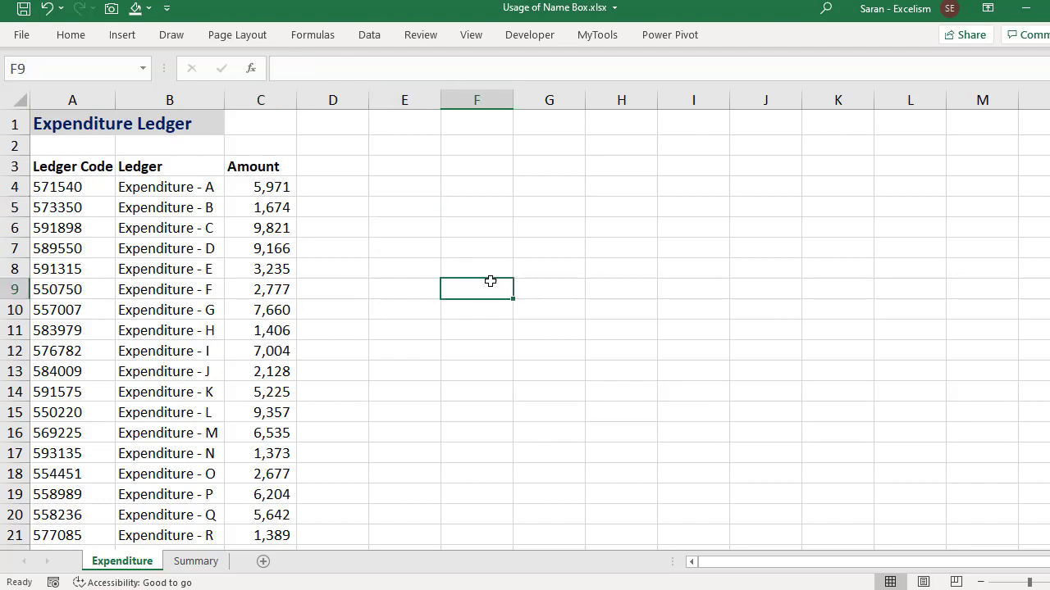
{"action": "left_click", "coordinate": [419, 350]}
{"action": "left_click", "coordinate": [345, 284]}
{"action": "left_click", "coordinate": [264, 191]}
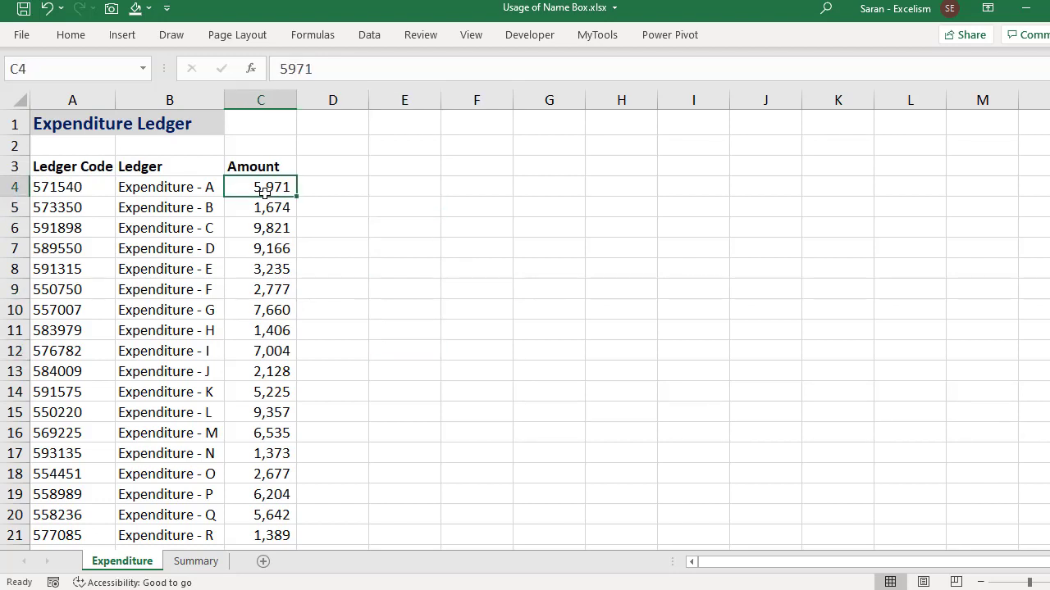
{"action": "left_click", "coordinate": [418, 180]}
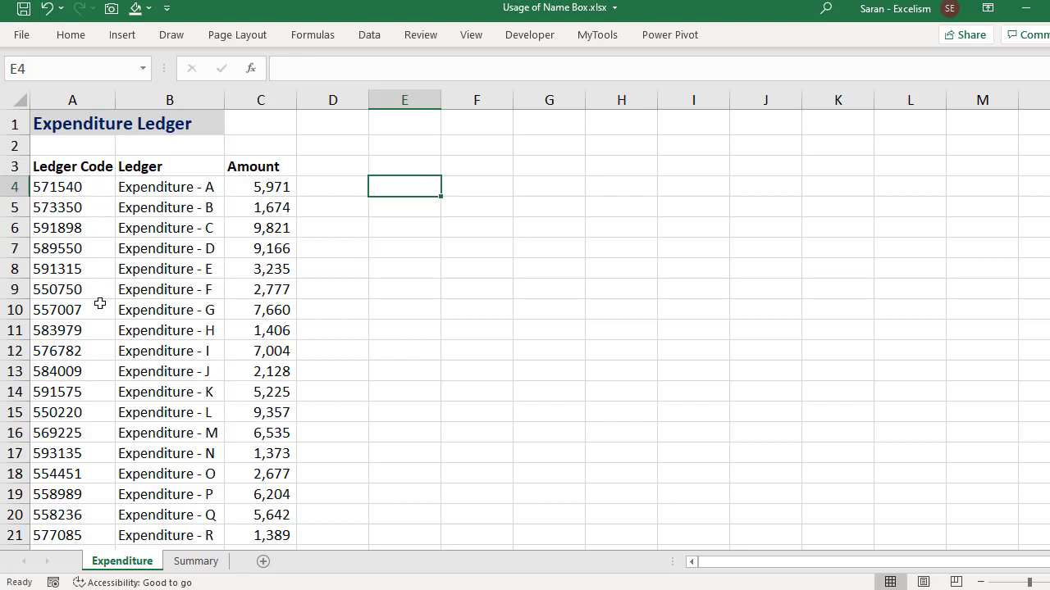
Examine the ledger codes, ledger names and amounts in the Expenditure Ledger table from row 3 down to row 12
{"action": "left_click", "coordinate": [194, 169]}
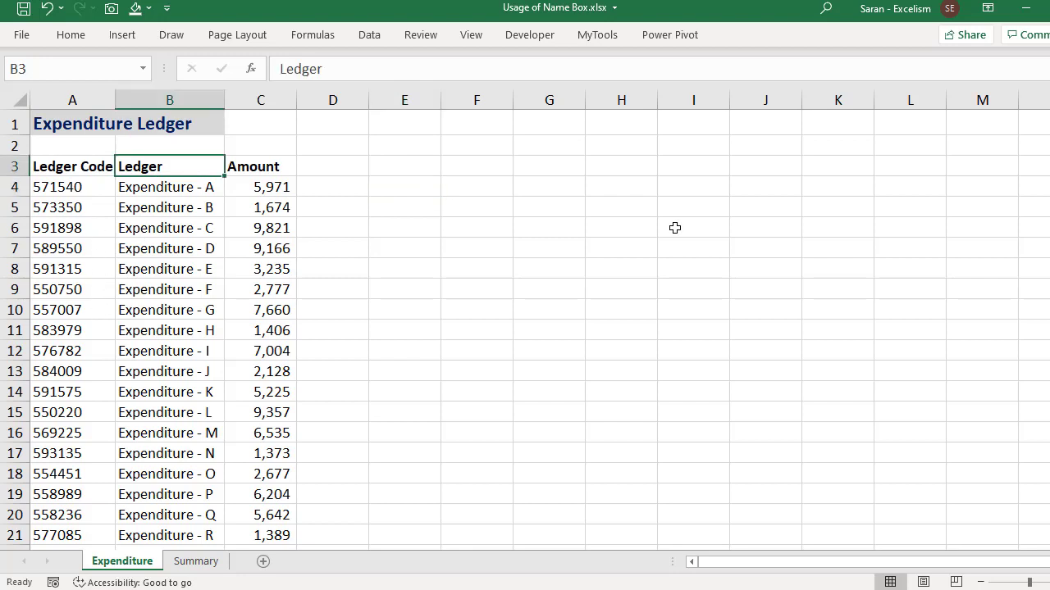
{"action": "key", "text": "Down"}
{"action": "key", "text": "Down"}
{"action": "key", "text": "Down"}
{"action": "key", "text": "Down"}
{"action": "key", "text": "Down"}
{"action": "key", "text": "Right"}
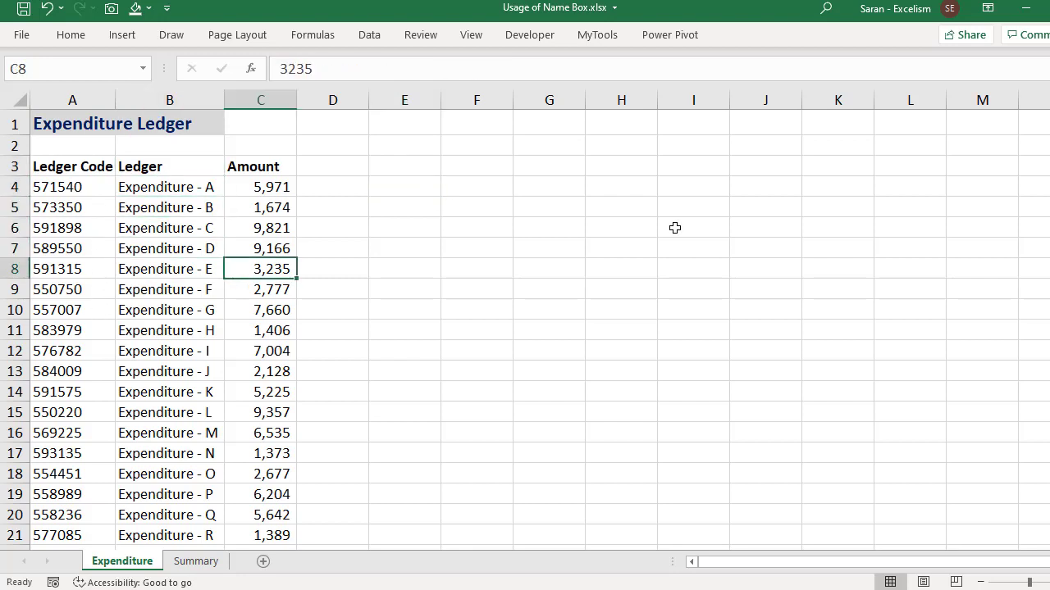
{"action": "key", "text": "Down"}
{"action": "key", "text": "Down"}
{"action": "key", "text": "Down"}
{"action": "key", "text": "Down"}
{"action": "key", "text": "Left"}
{"action": "key", "text": "Left"}
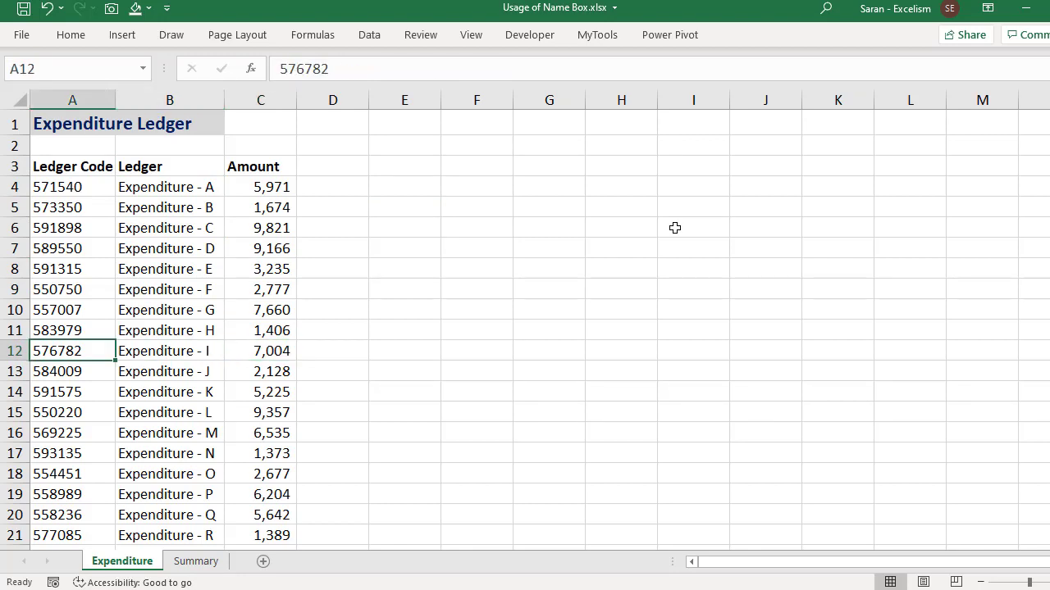
{"action": "key", "text": "Right"}
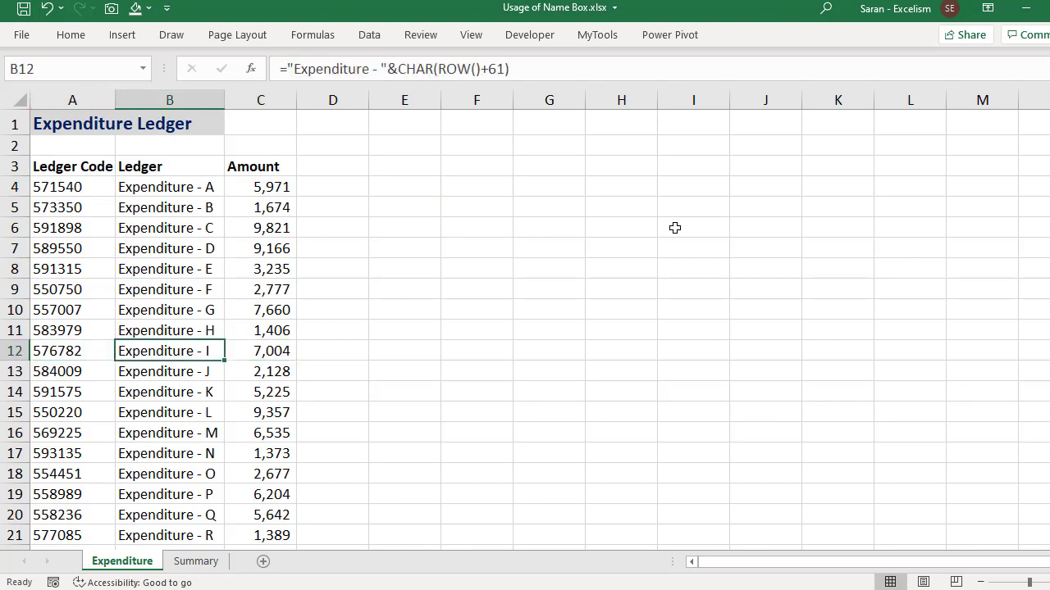
{"action": "key", "text": "Right"}
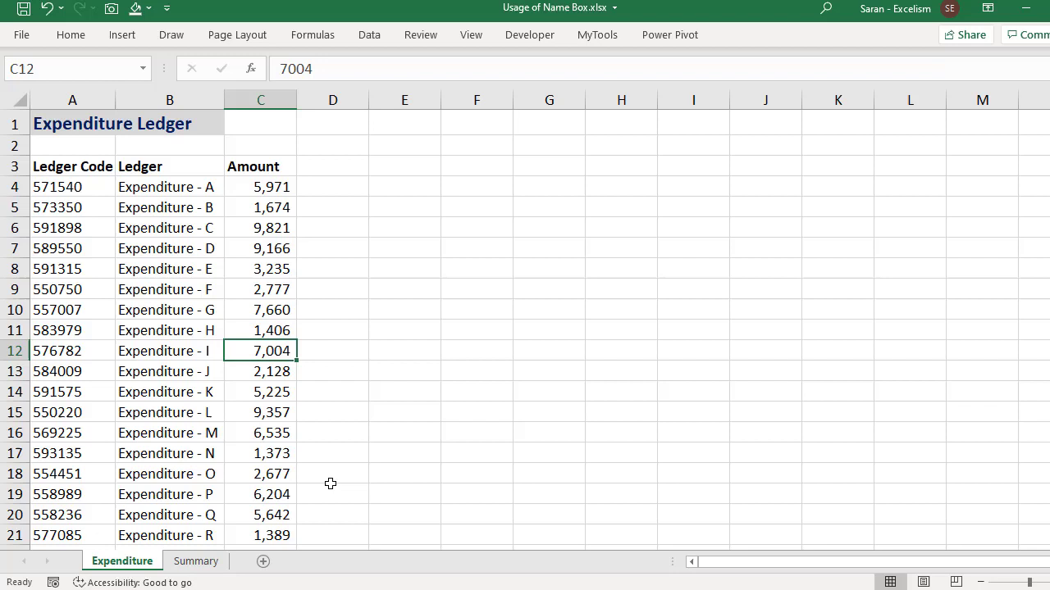
Examine the schedule on the Summary sheet, looking over the expense heads under Particulars
{"action": "left_click", "coordinate": [205, 561]}
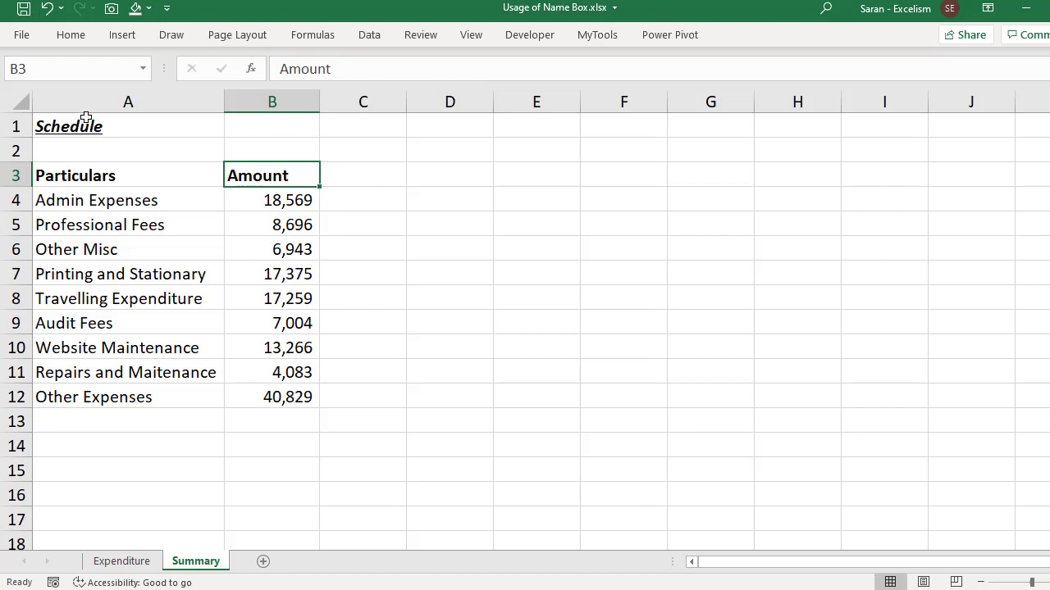
{"action": "left_click", "coordinate": [145, 545]}
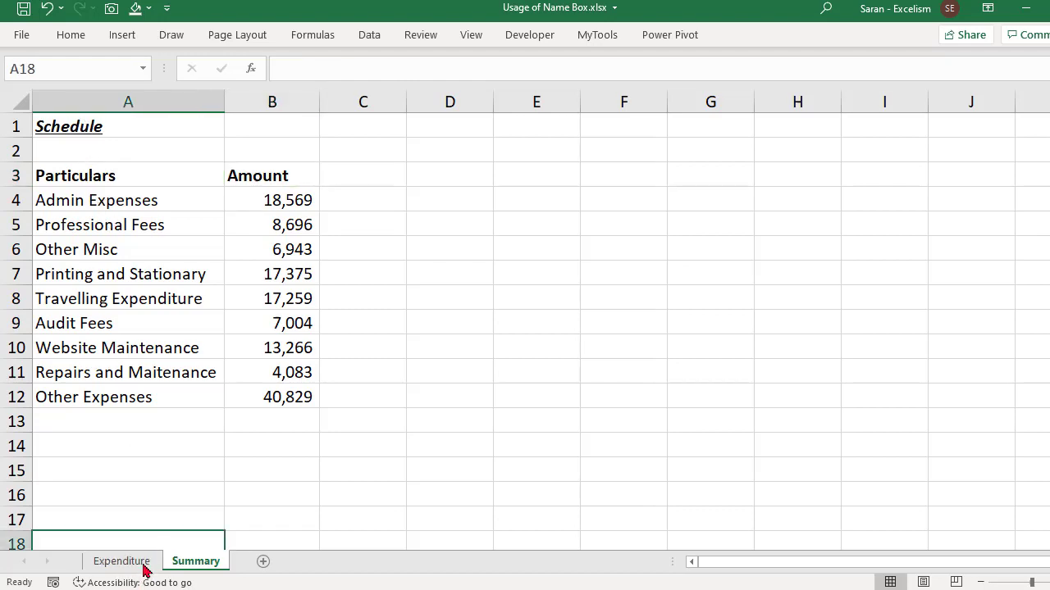
{"action": "left_click", "coordinate": [145, 565]}
{"action": "left_click", "coordinate": [179, 564]}
{"action": "left_click", "coordinate": [146, 202]}
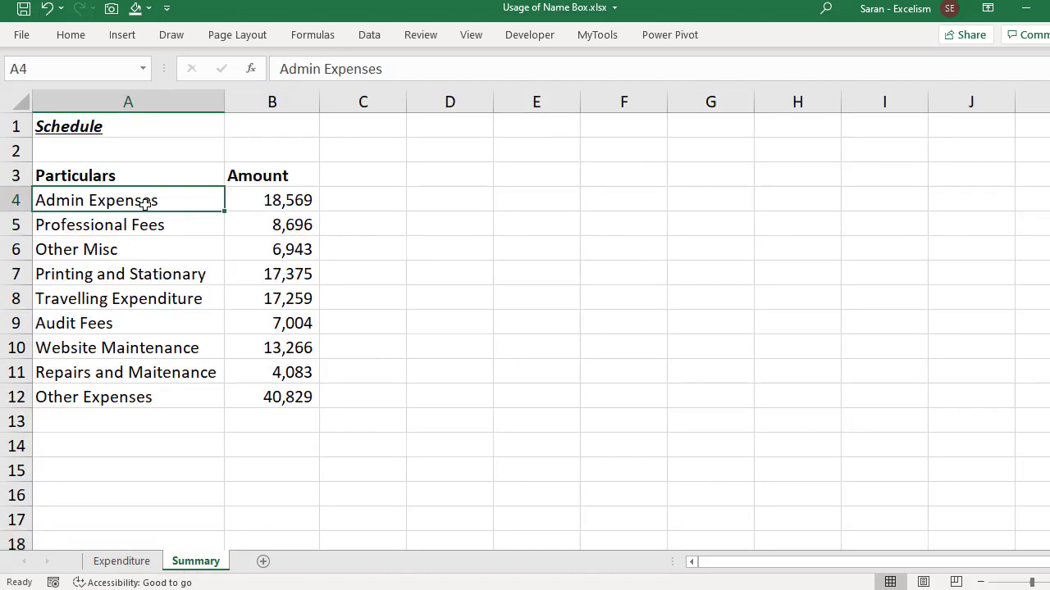
{"action": "left_click", "coordinate": [201, 224]}
{"action": "left_click", "coordinate": [205, 254]}
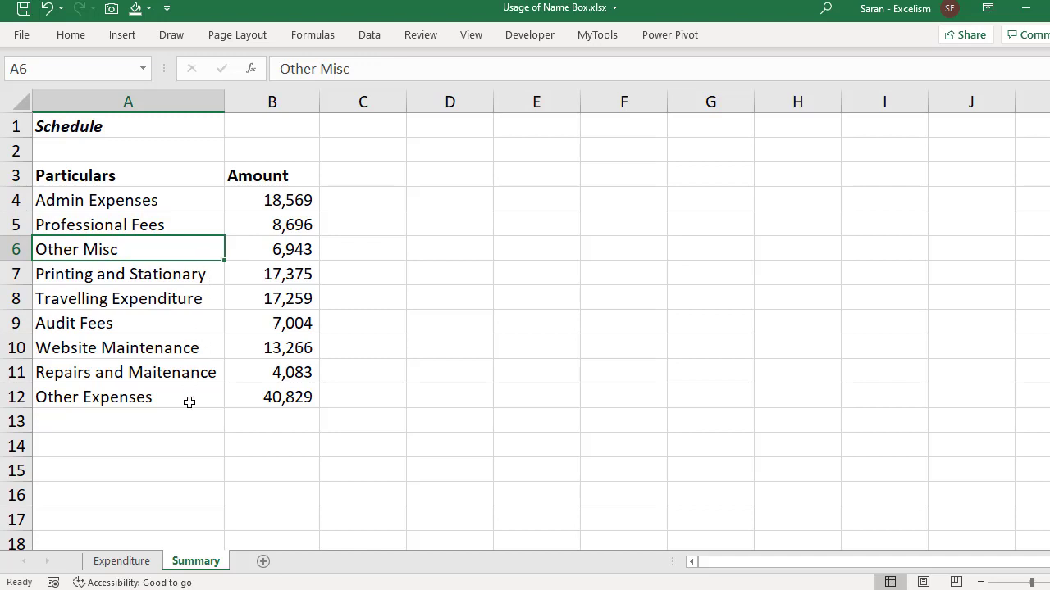
{"action": "left_click", "coordinate": [184, 209]}
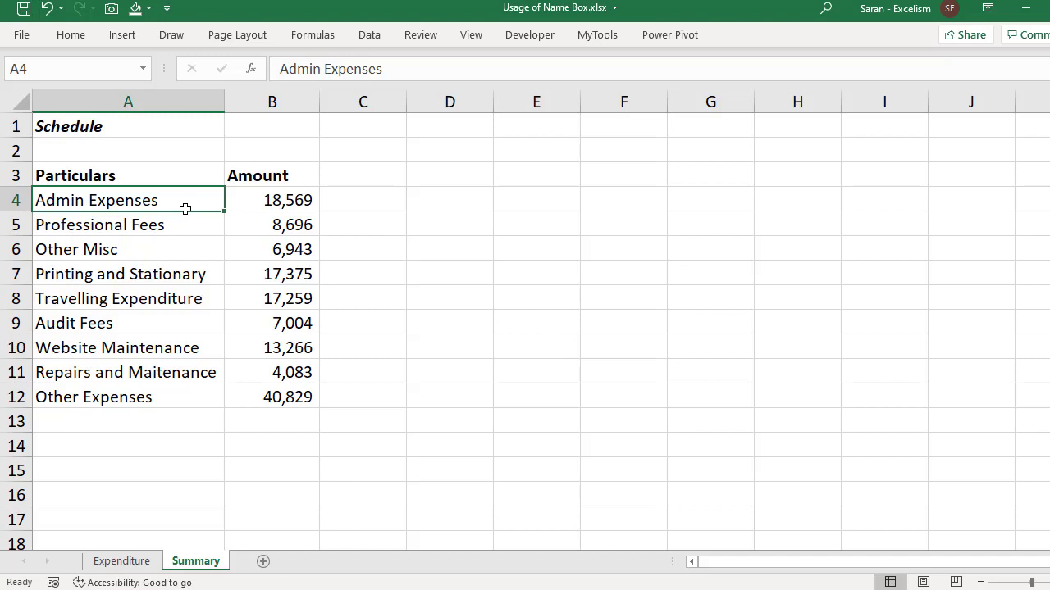
Inspect the formula behind the Admin Expenses amount in B4 of the Summary sheet
{"action": "left_click", "coordinate": [273, 199]}
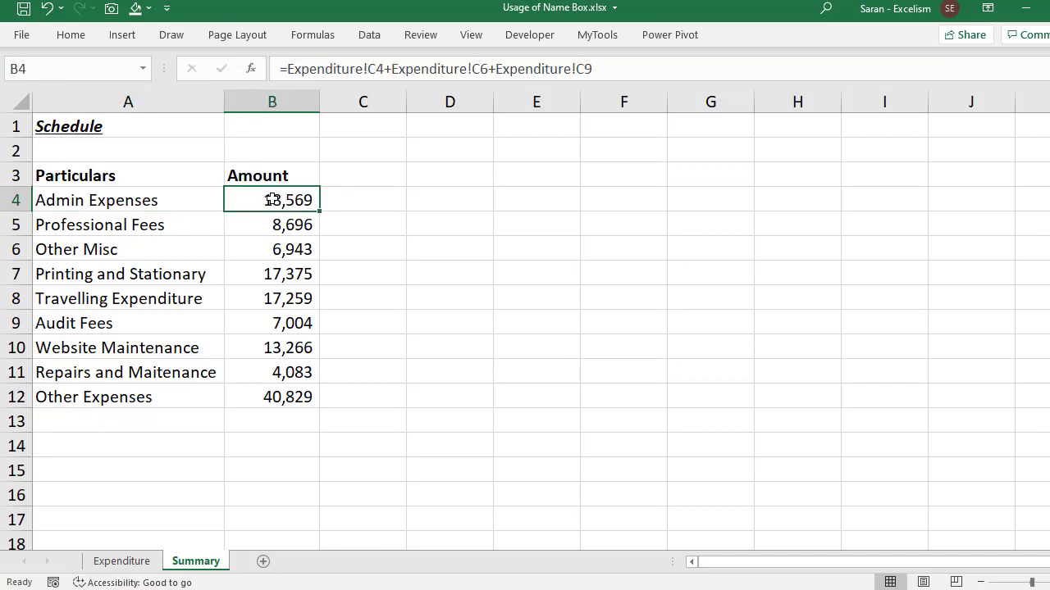
{"action": "double_click", "coordinate": [272, 199]}
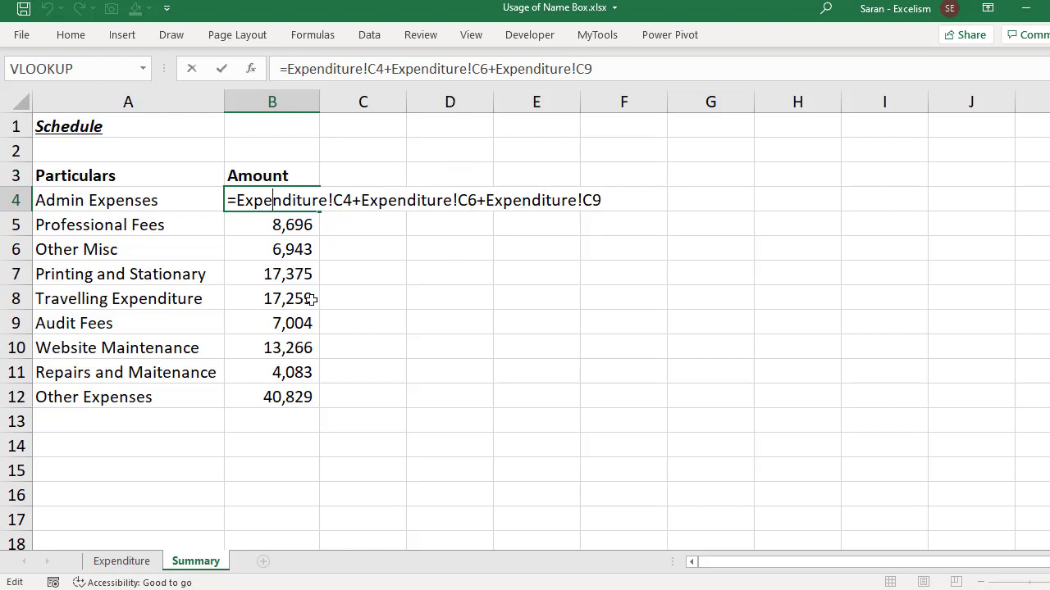
{"action": "left_click", "coordinate": [137, 200]}
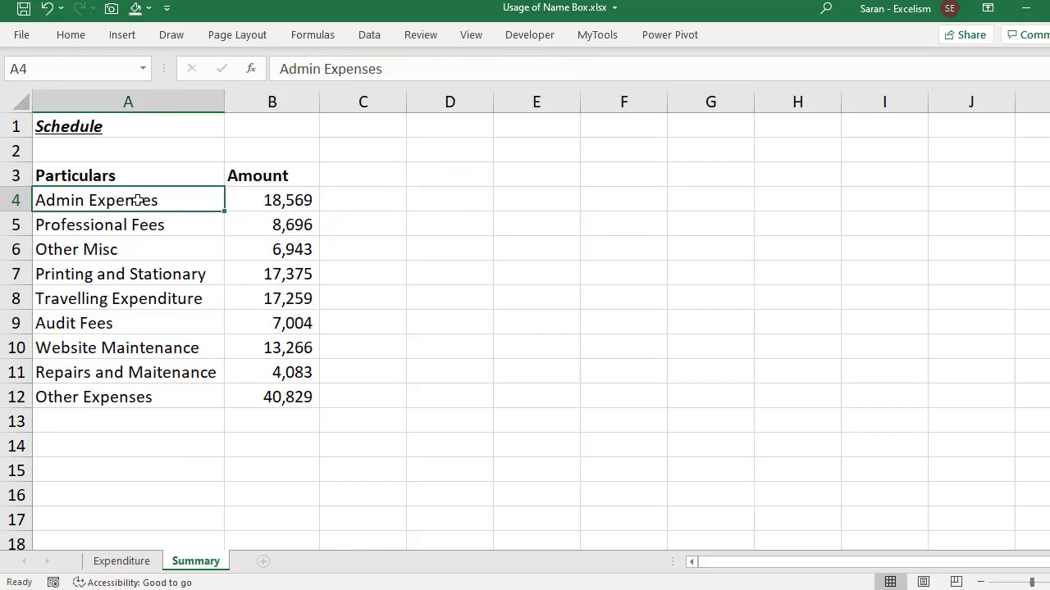
{"action": "left_click", "coordinate": [277, 200]}
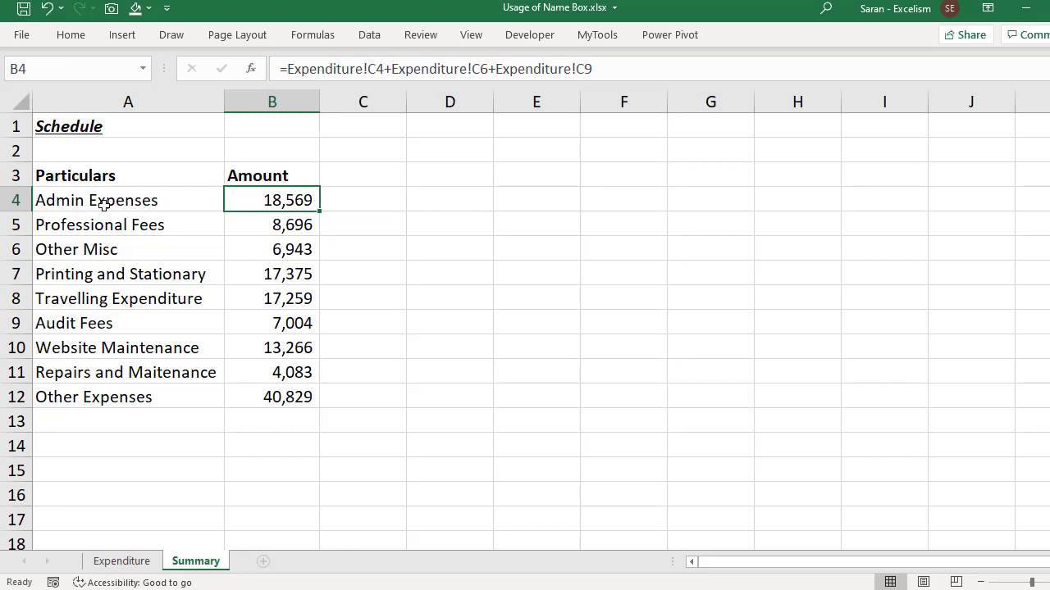
Select amounts C4, C6 and C9 together on the Expenditure sheet and compare their sum with Admin Expenses on the Summary sheet
{"action": "left_click", "coordinate": [141, 566]}
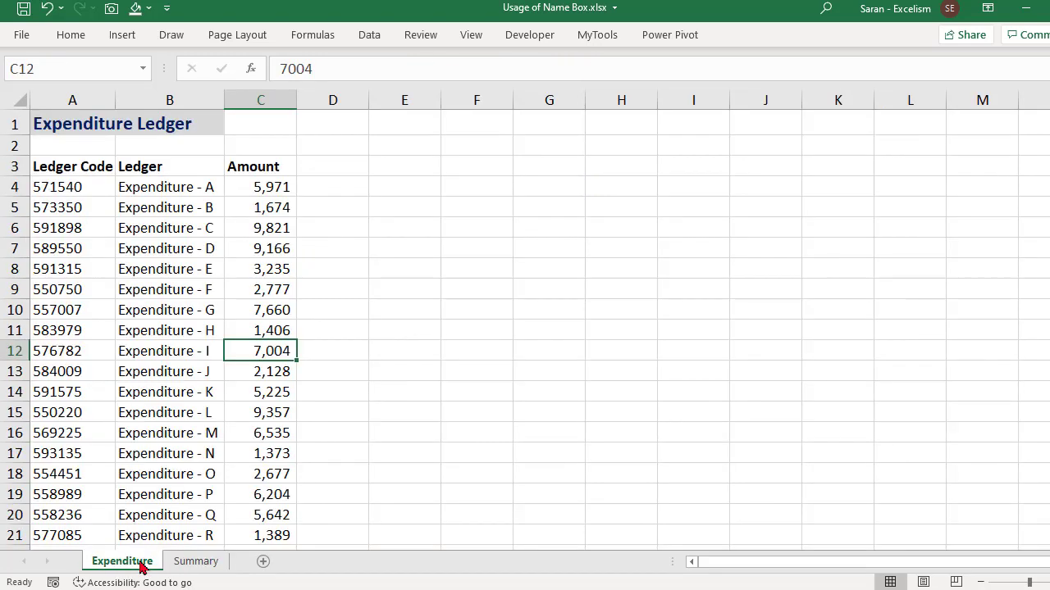
{"action": "left_click", "coordinate": [279, 186]}
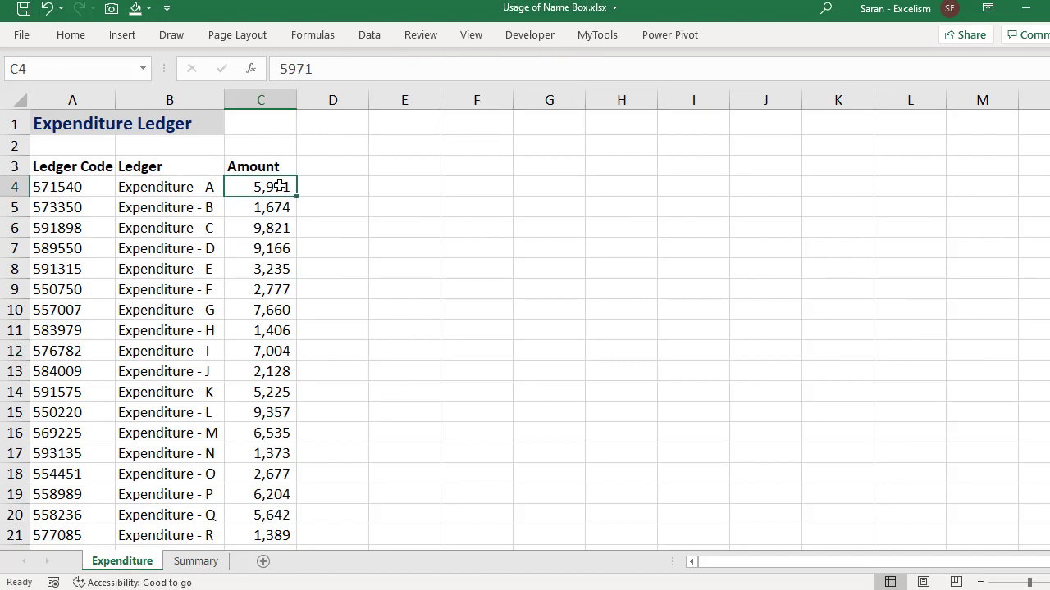
{"action": "left_click", "coordinate": [280, 227], "text": "ctrl"}
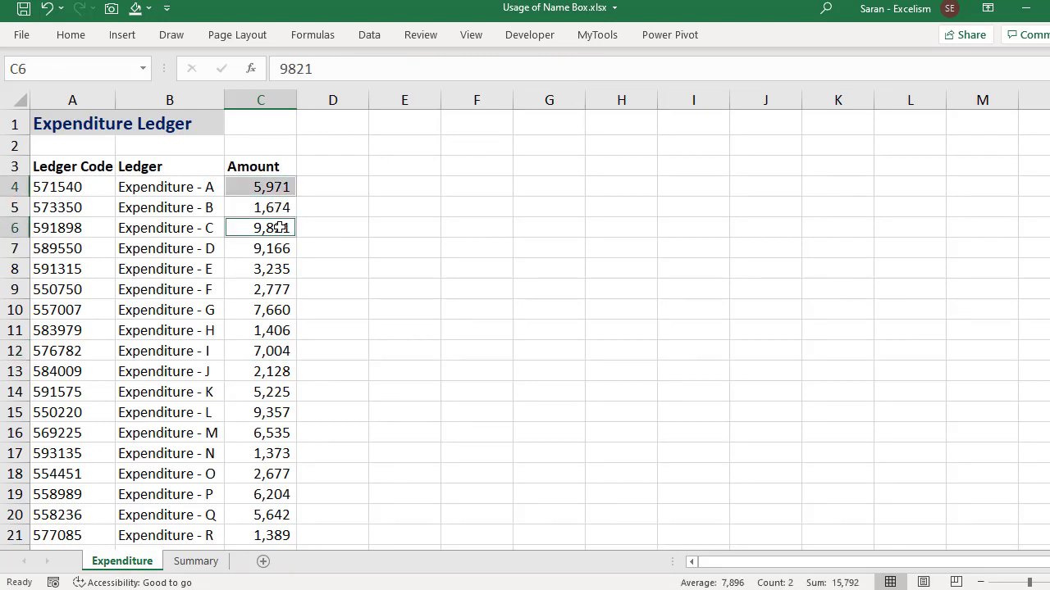
{"action": "left_click", "coordinate": [279, 288], "text": "ctrl"}
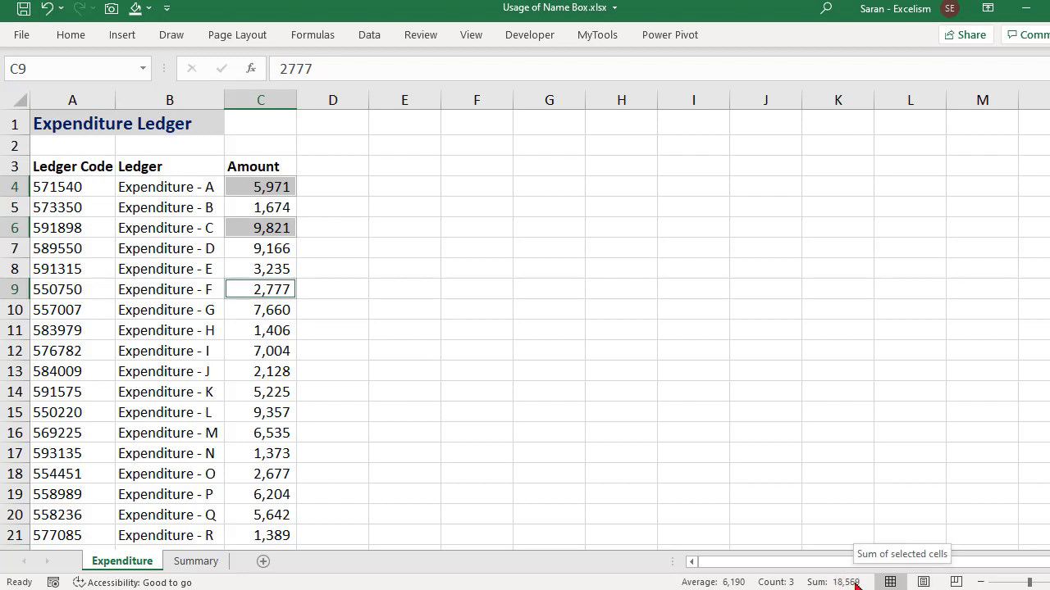
{"action": "left_click", "coordinate": [201, 561]}
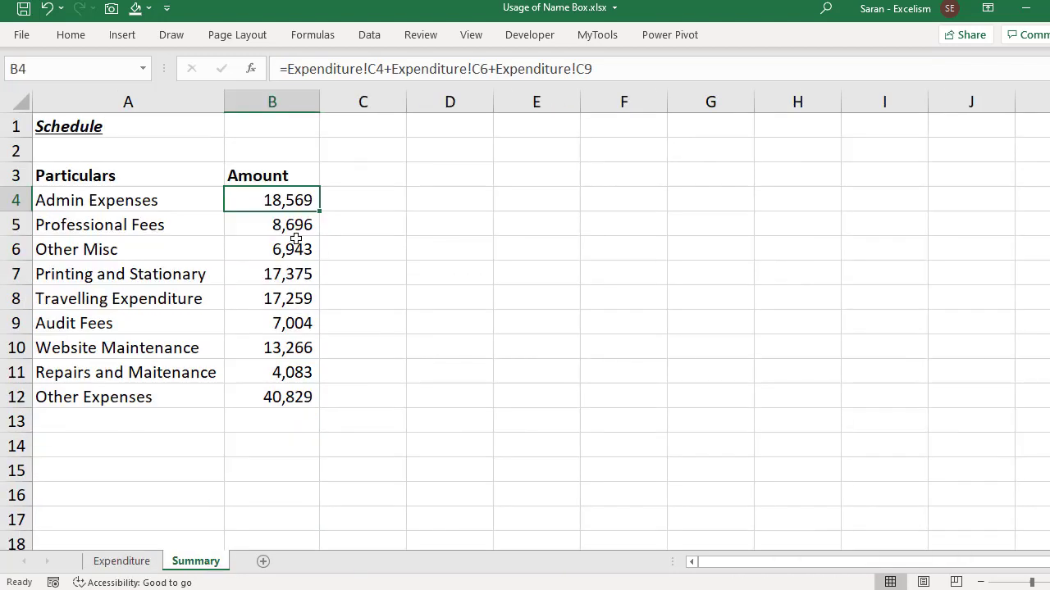
{"action": "left_click", "coordinate": [123, 562]}
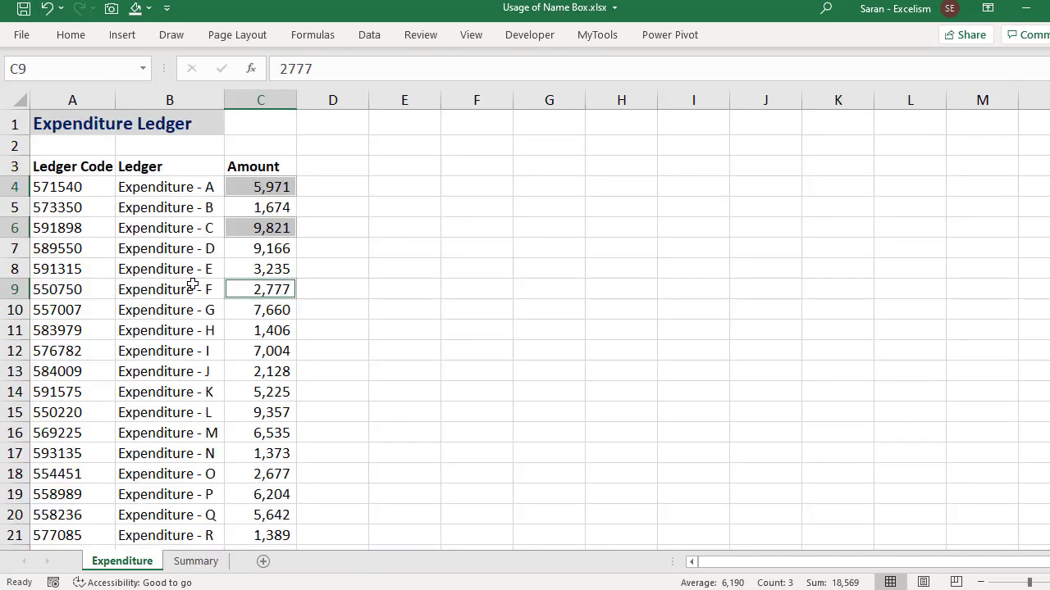
{"action": "left_click", "coordinate": [205, 473]}
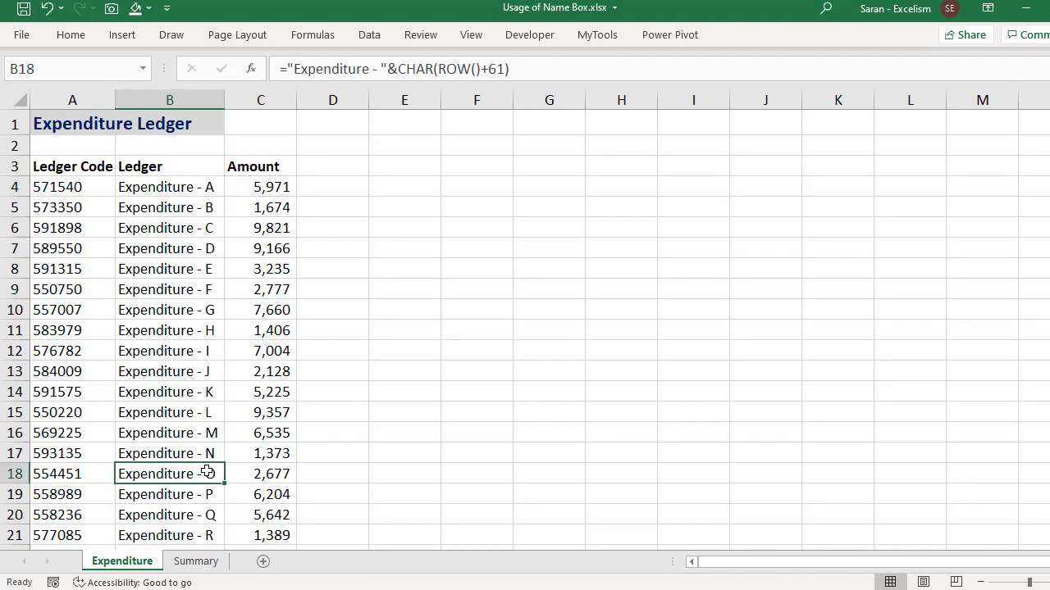
Step through the Summary sheet amounts from B4 to B12 and inspect the full formula behind Other Expenses
{"action": "left_click", "coordinate": [197, 562]}
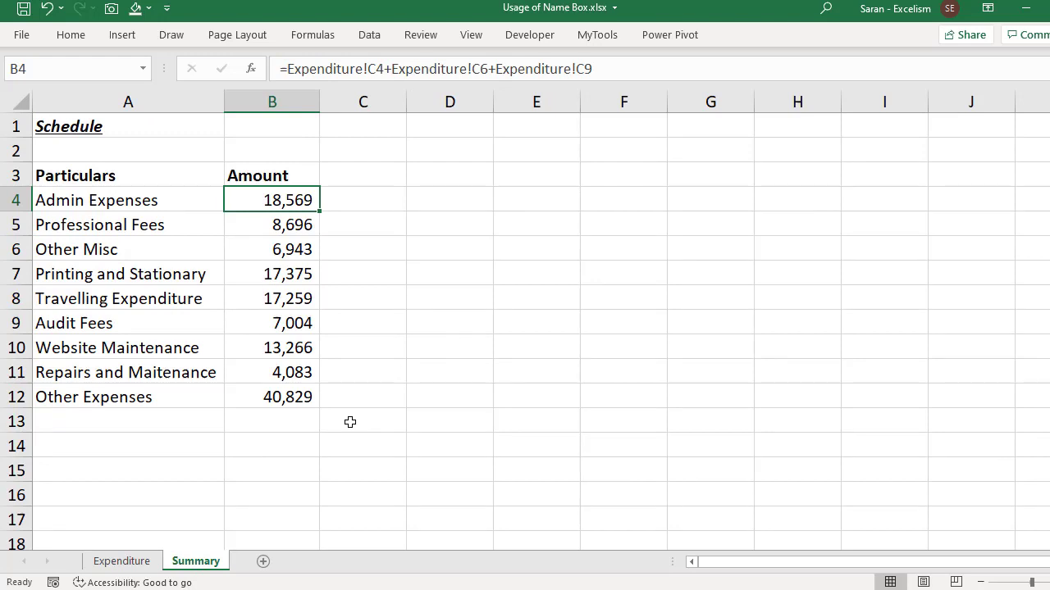
{"action": "key", "text": "Down"}
{"action": "key", "text": "Down"}
{"action": "key", "text": "Down"}
{"action": "key", "text": "Down"}
{"action": "key", "text": "Down"}
{"action": "key", "text": "Down"}
{"action": "key", "text": "Down"}
{"action": "key", "text": "Down"}
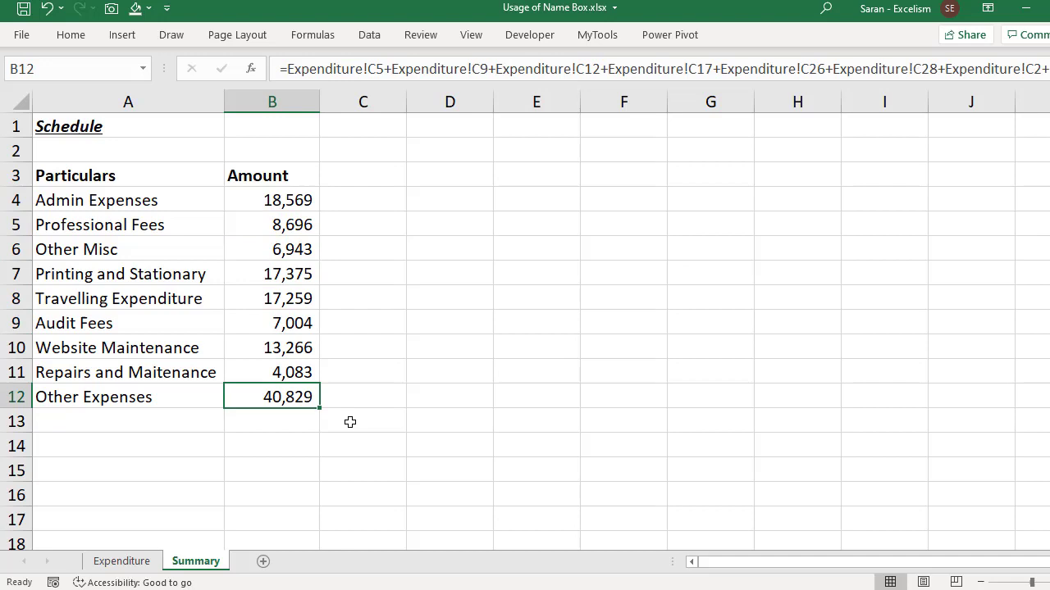
{"action": "key", "text": "F2"}
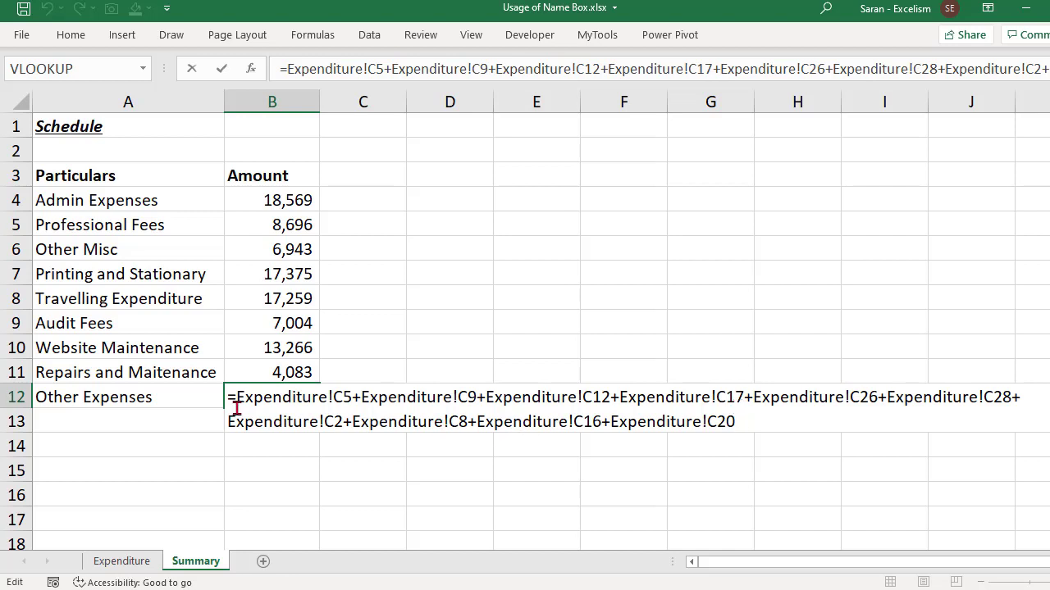
{"action": "left_click_drag", "start_coordinate": [231, 400], "coordinate": [762, 429]}
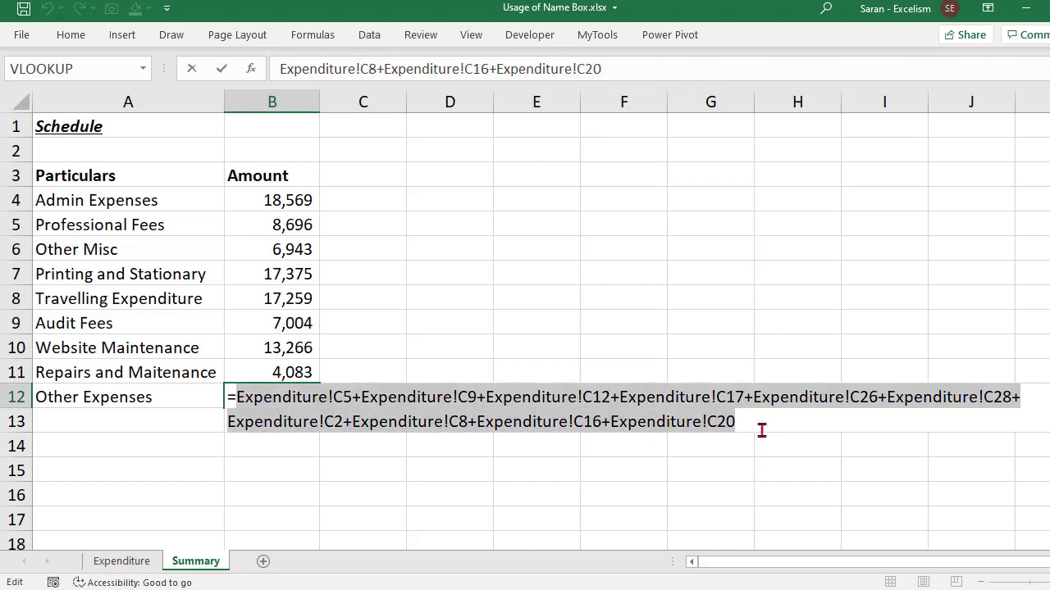
{"action": "key", "text": "Escape"}
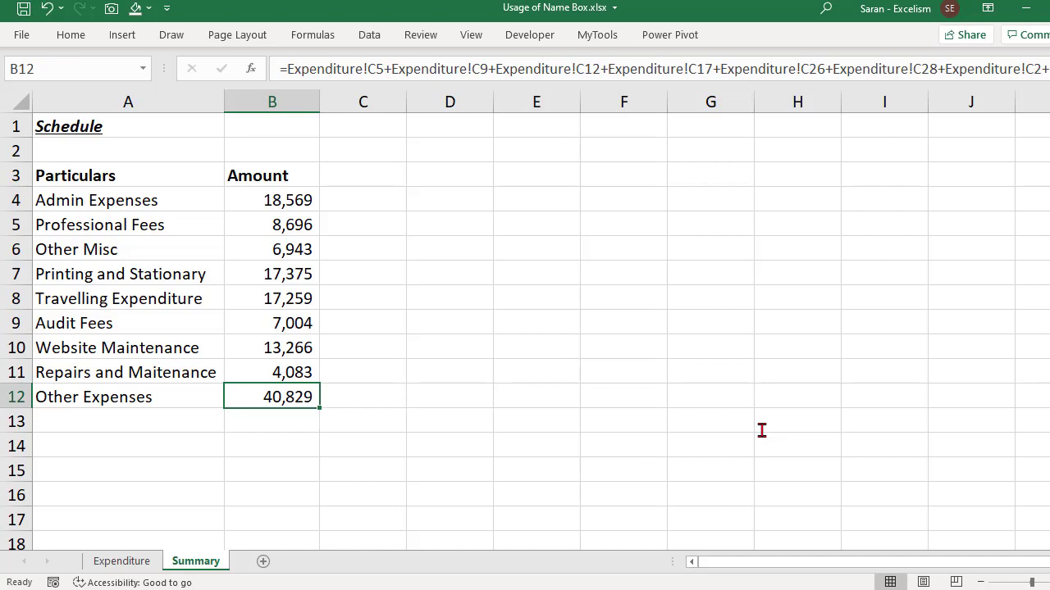
Enter the sample values 10, 20 and 30 in cells D5, D7 and D9 of the Summary sheet
{"action": "left_click", "coordinate": [464, 220]}
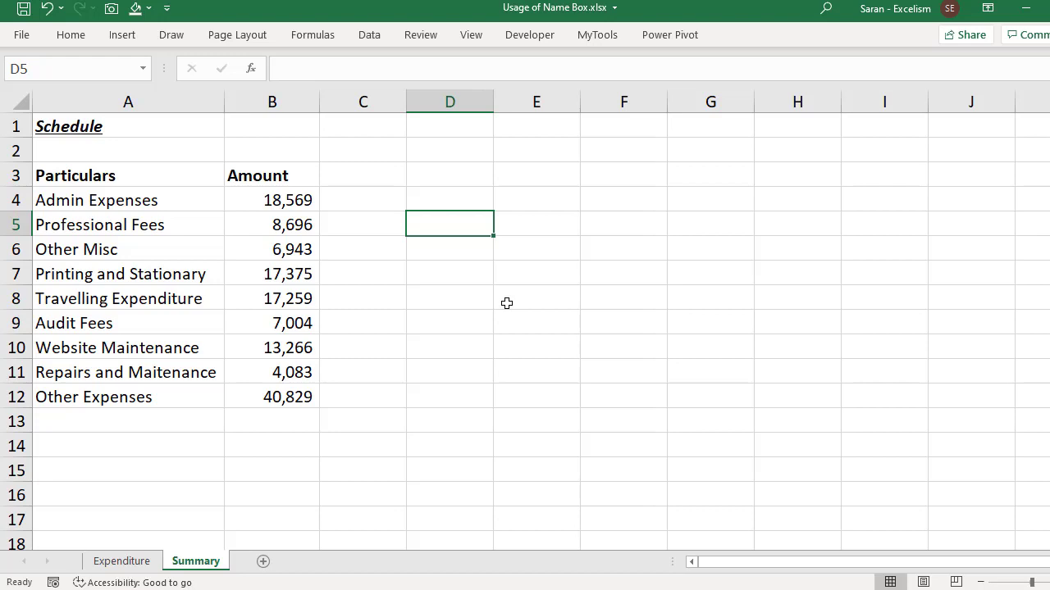
{"action": "type", "text": "10"}
{"action": "key", "text": "Return"}
{"action": "key", "text": "Return"}
{"action": "type", "text": "20"}
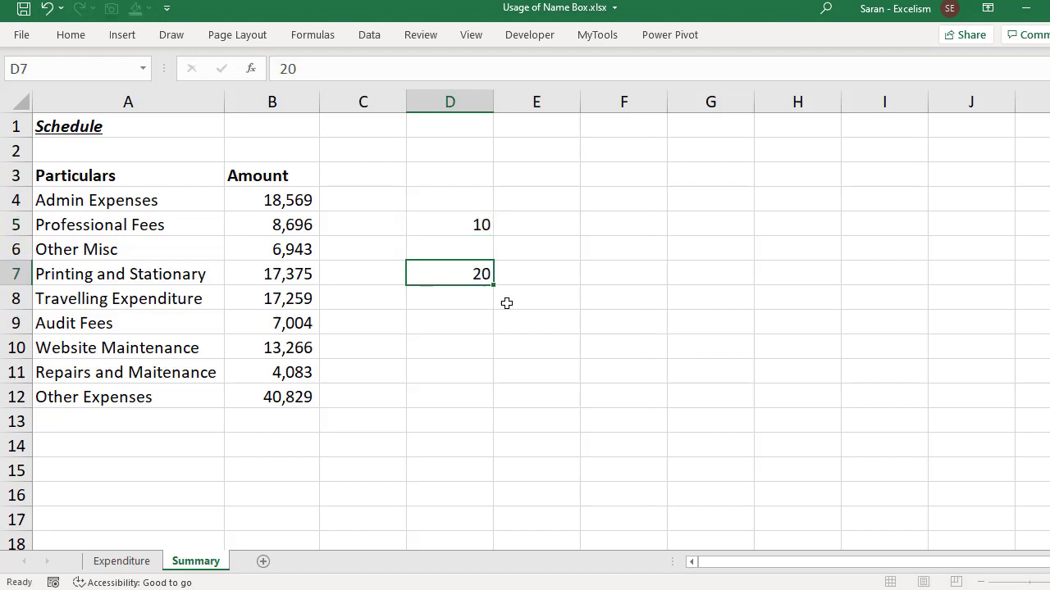
{"action": "key", "text": "Return"}
{"action": "key", "text": "Return"}
{"action": "type", "text": "30"}
{"action": "key", "text": "Return"}
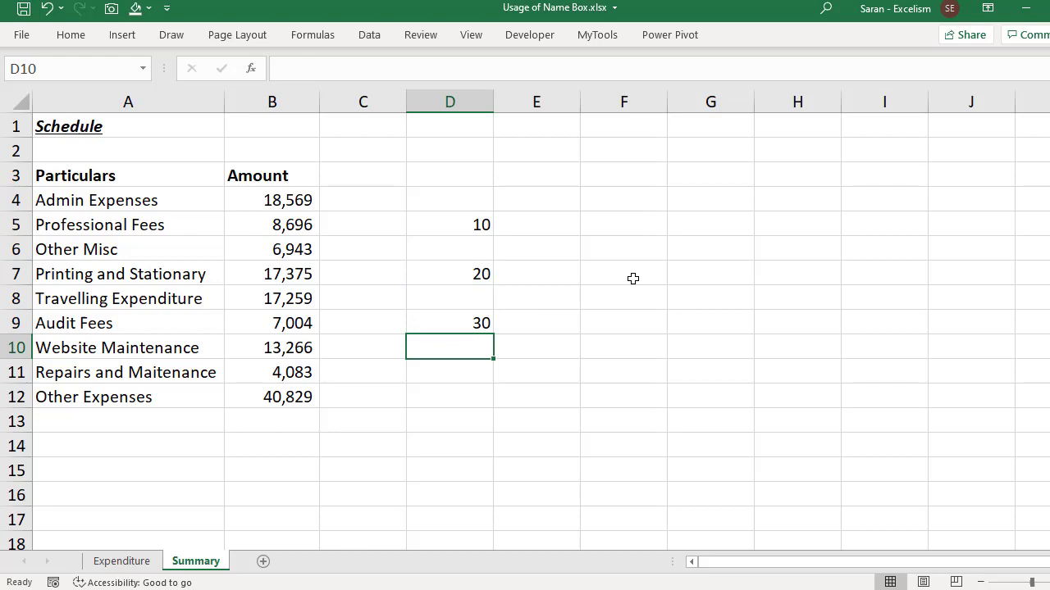
Enter the formula =D5+D7+D9 in cell G7 of the Summary sheet to add the three sample values
{"action": "left_click", "coordinate": [696, 274]}
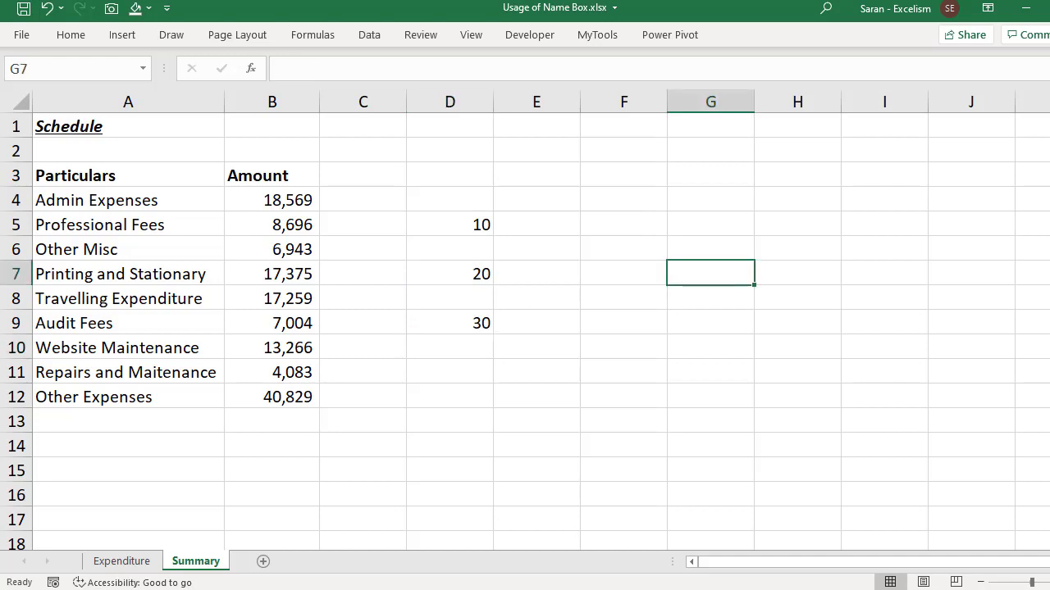
{"action": "type", "text": "="}
{"action": "key", "text": "Left"}
{"action": "key", "text": "Left"}
{"action": "key", "text": "Left"}
{"action": "key", "text": "Up"}
{"action": "key", "text": "Up"}
{"action": "type", "text": "+"}
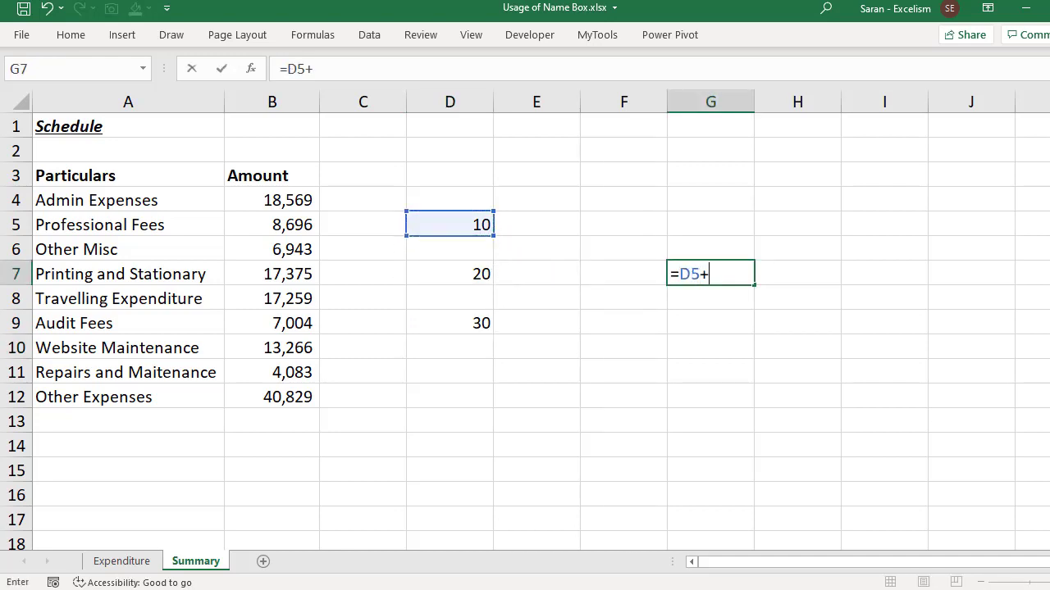
{"action": "key", "text": "Left"}
{"action": "key", "text": "Left"}
{"action": "type", "text": "+"}
{"action": "key", "text": "Down"}
{"action": "key", "text": "Down"}
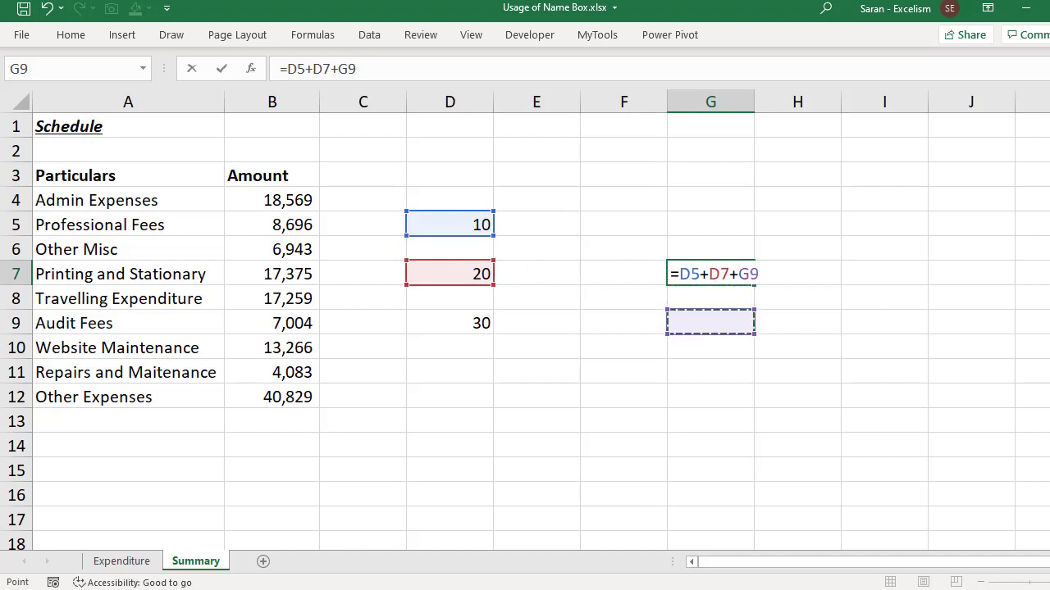
{"action": "key", "text": "Left"}
{"action": "key", "text": "Left"}
{"action": "key", "text": "Left"}
{"action": "key", "text": "Return"}
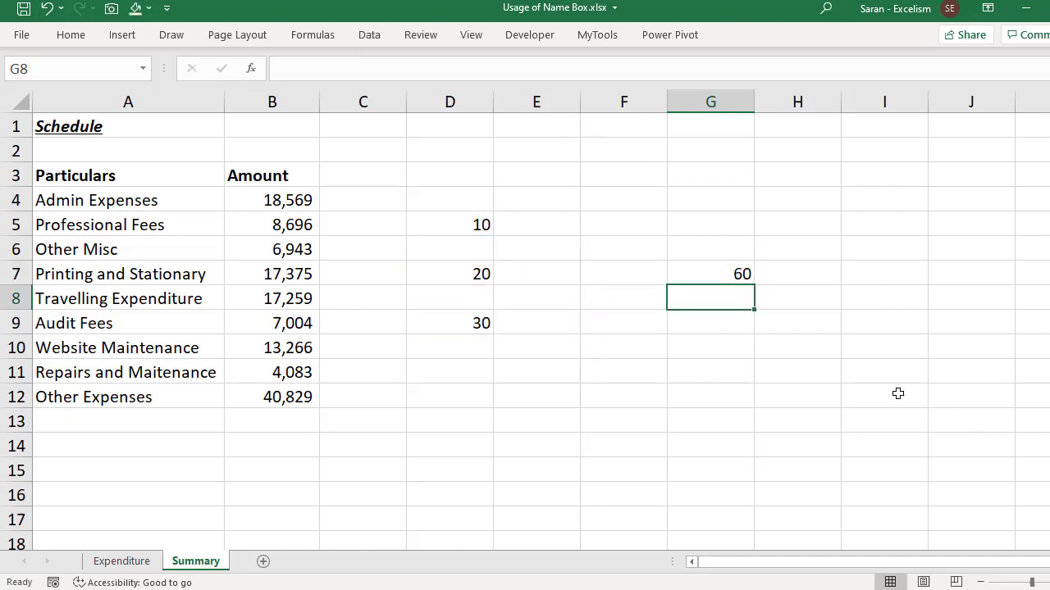
Inspect the sample addition formula in G7 and trace its precedents with arrows
{"action": "left_click", "coordinate": [715, 275]}
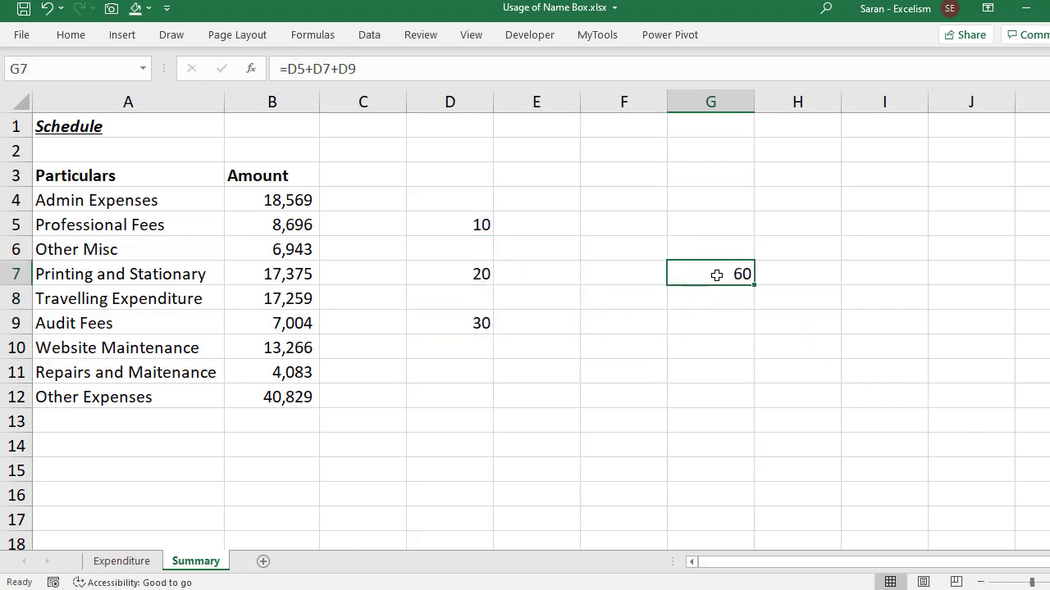
{"action": "double_click", "coordinate": [716, 274]}
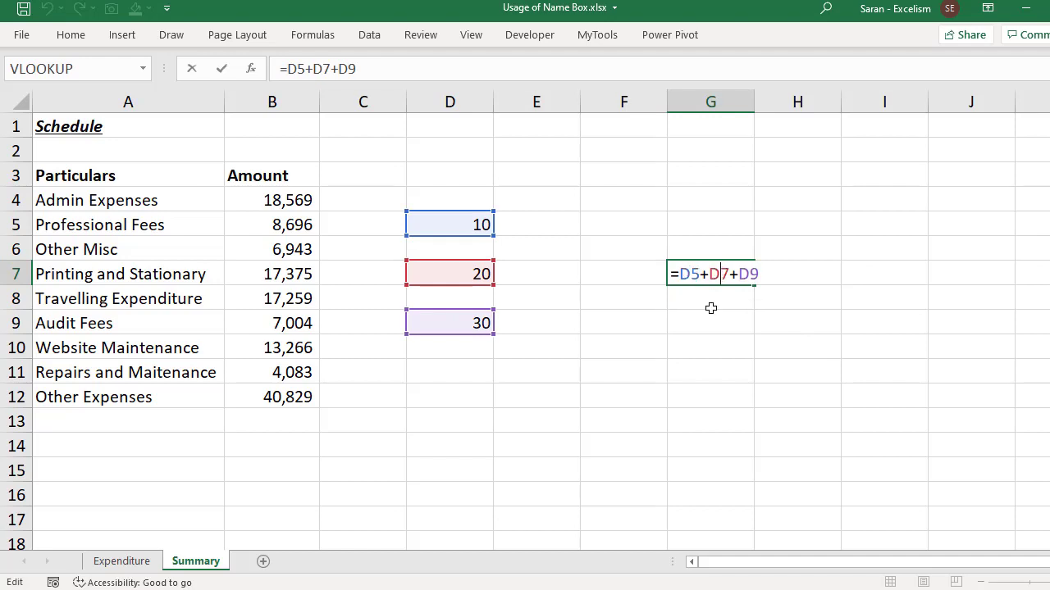
{"action": "key", "text": "Escape"}
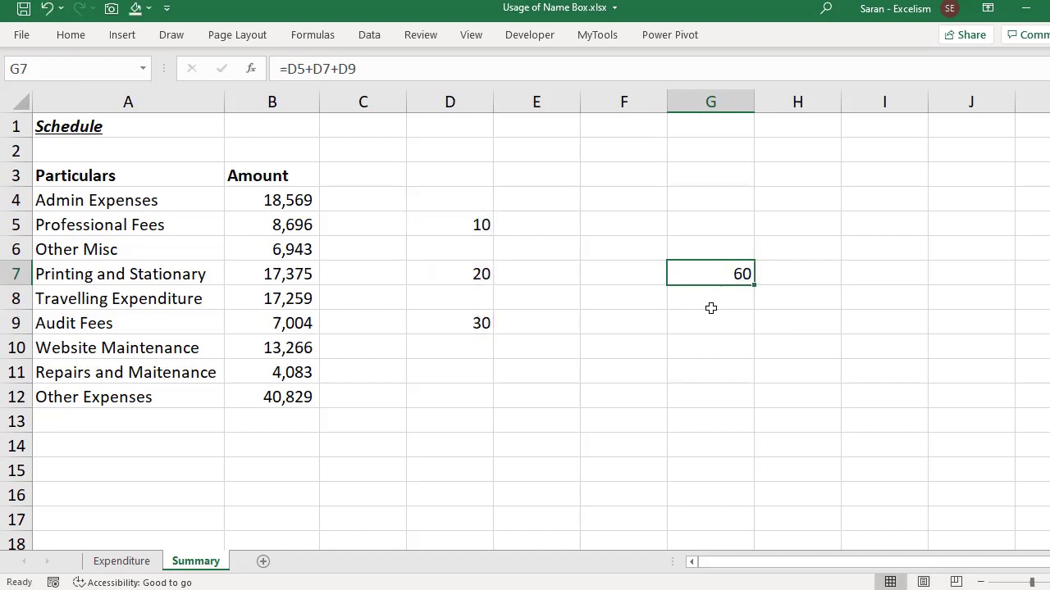
{"action": "left_click", "coordinate": [314, 38]}
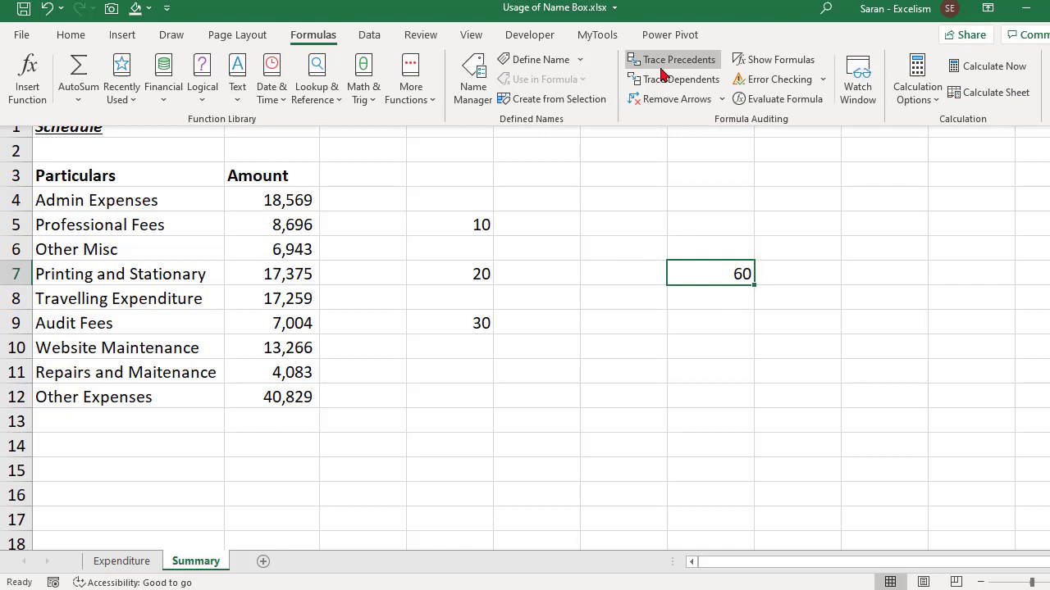
{"action": "left_click", "coordinate": [664, 72]}
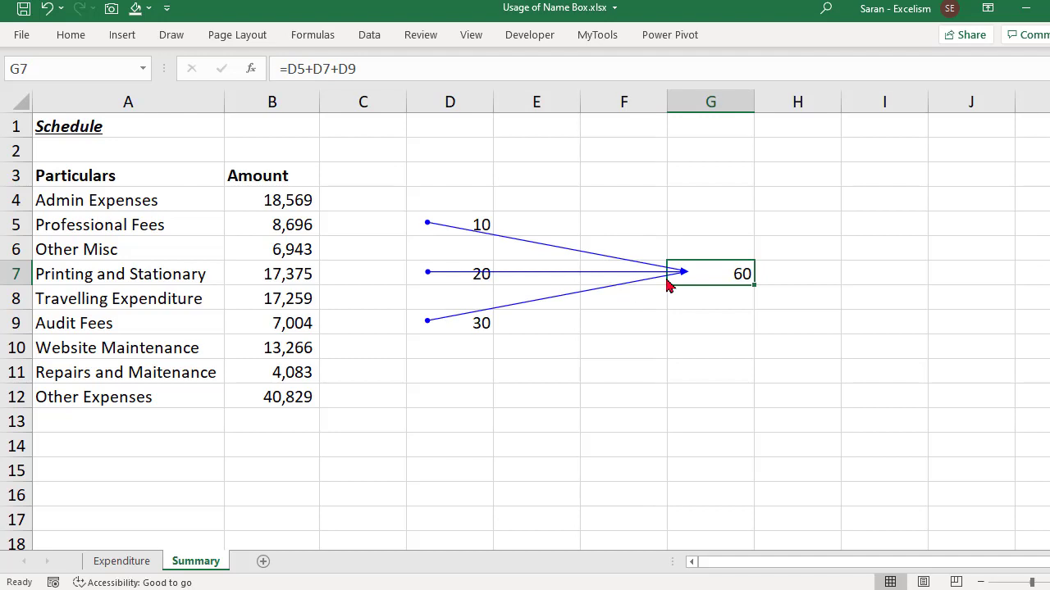
Select the precedent cells of G7 together and fill D5, D7 and D9 with light orange
{"action": "key", "text": "ctrl+bracketleft"}
{"action": "key", "text": "ctrl+bracketleft"}
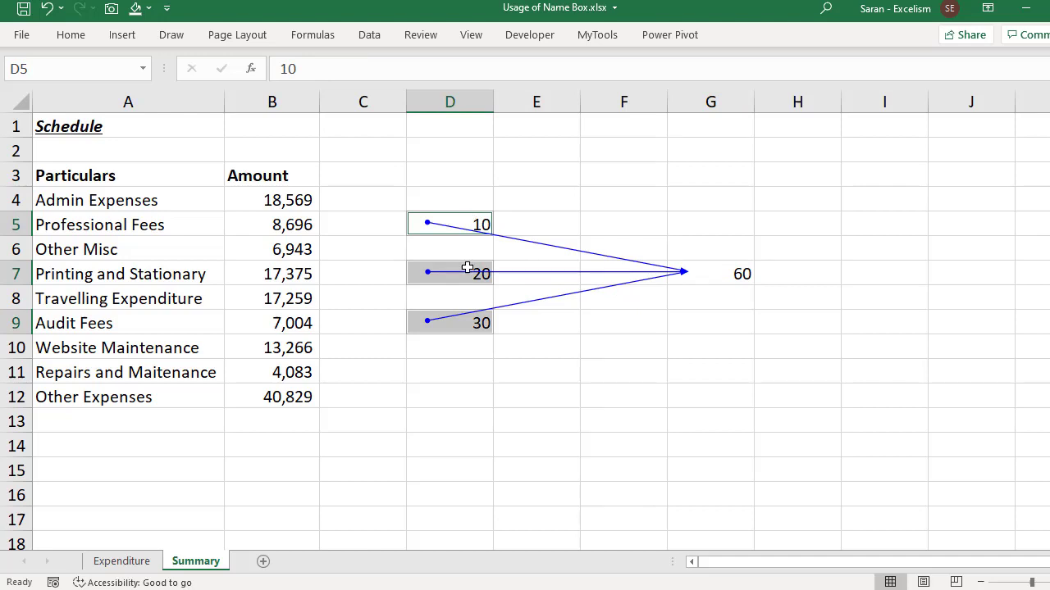
{"action": "left_click", "coordinate": [150, 10]}
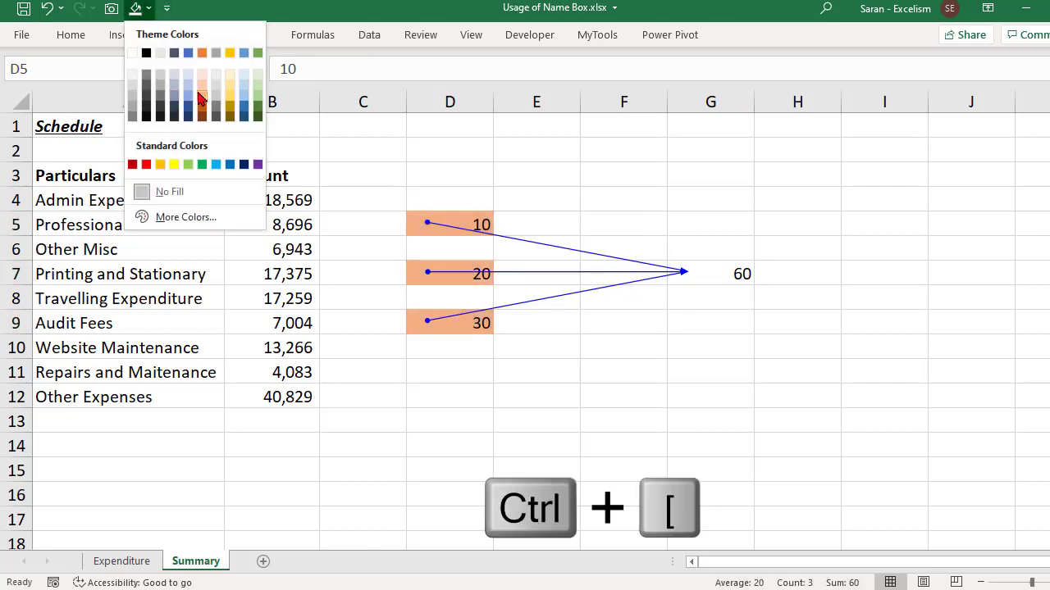
{"action": "left_click", "coordinate": [205, 96]}
{"action": "left_click", "coordinate": [735, 269]}
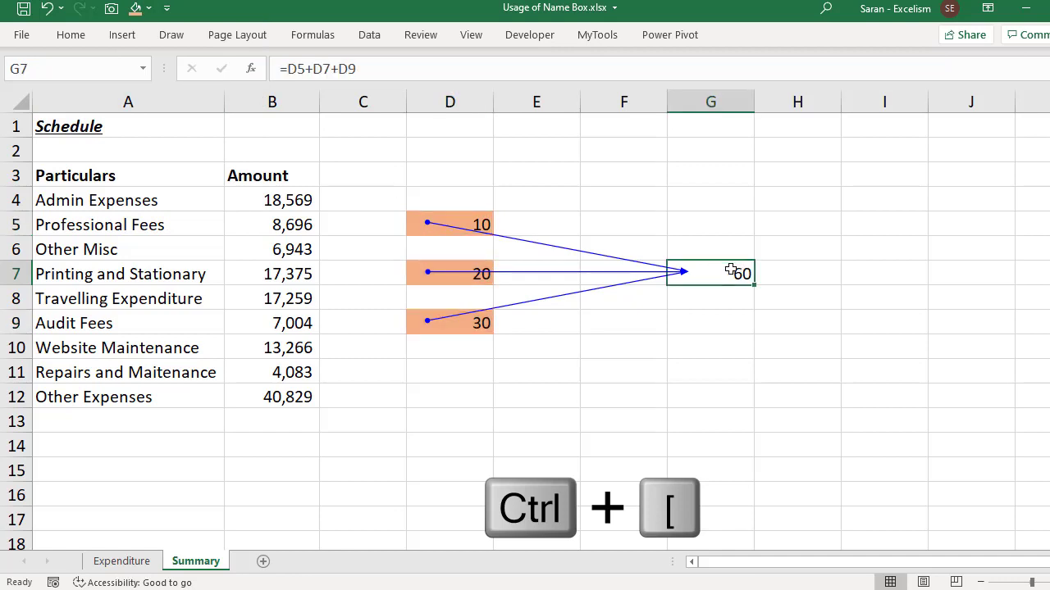
{"action": "left_click", "coordinate": [448, 215]}
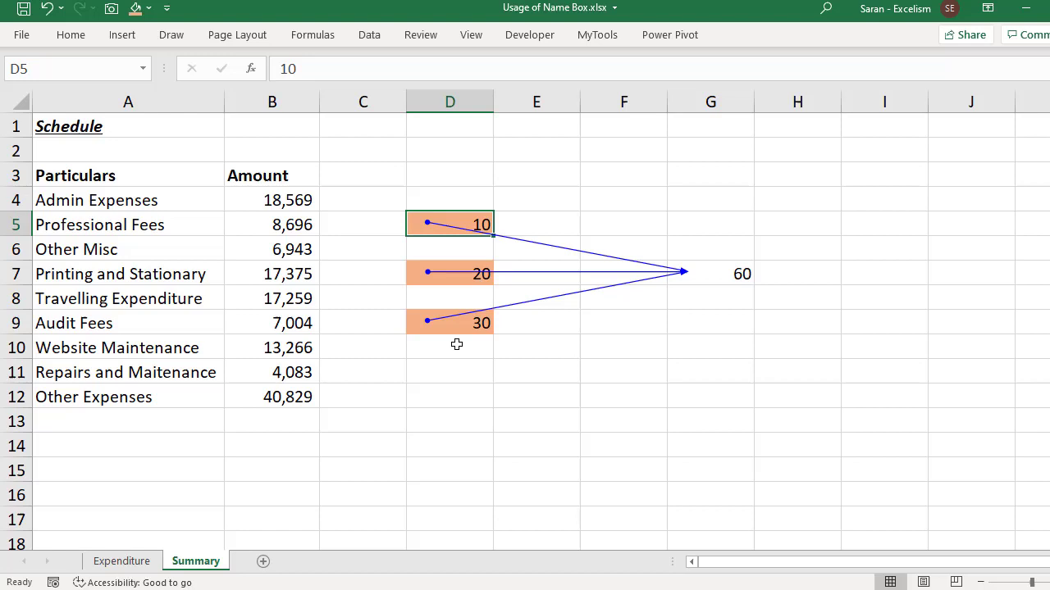
Jump from the Other Expenses amount in B12 to its precedent on the Expenditure sheet and return to Summary
{"action": "left_click", "coordinate": [285, 392]}
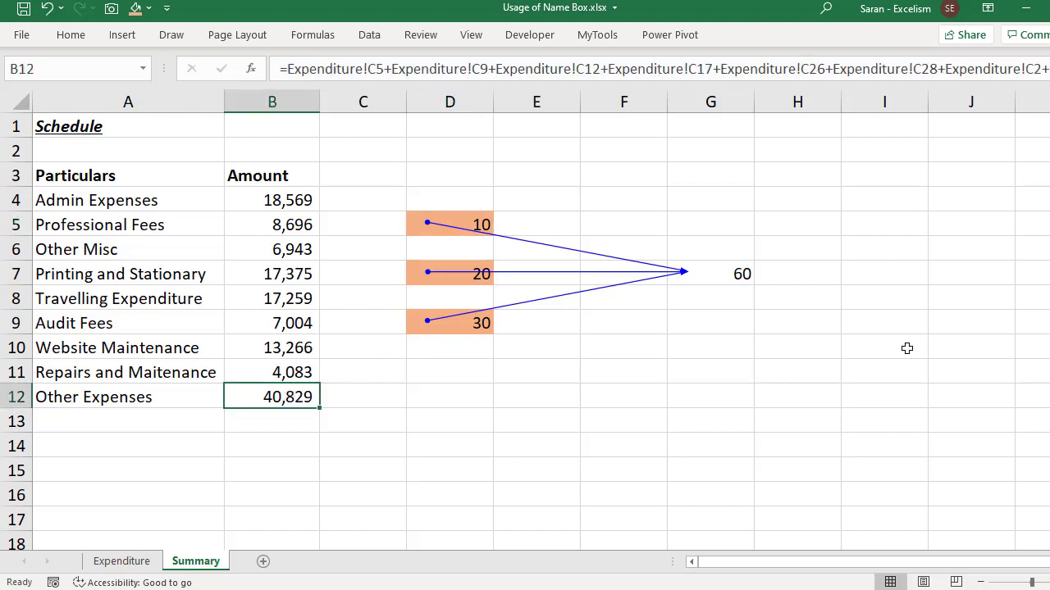
{"action": "key", "text": "ctrl+bracketleft"}
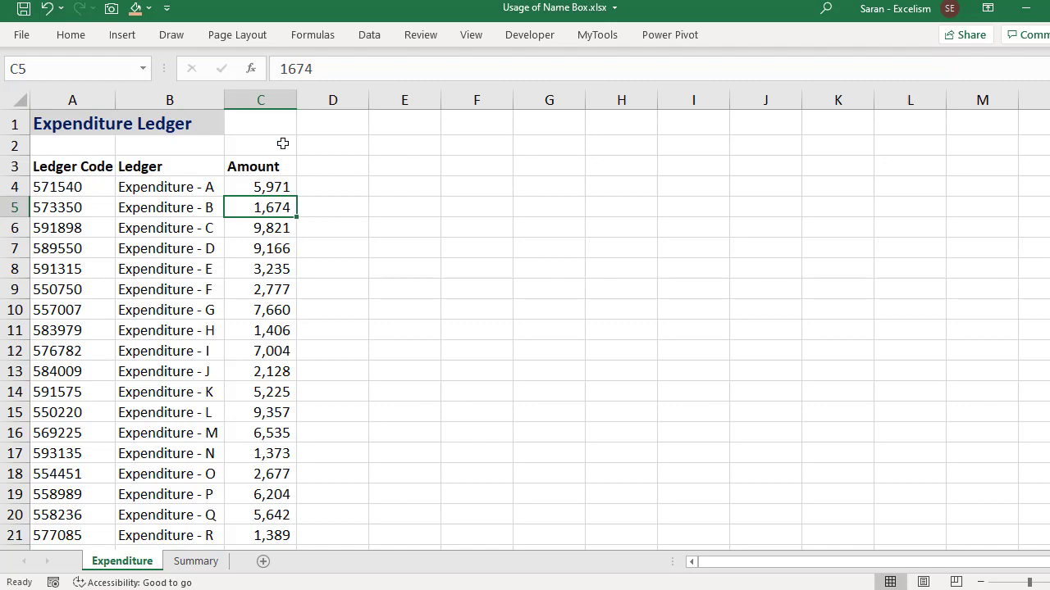
{"action": "left_click", "coordinate": [197, 565]}
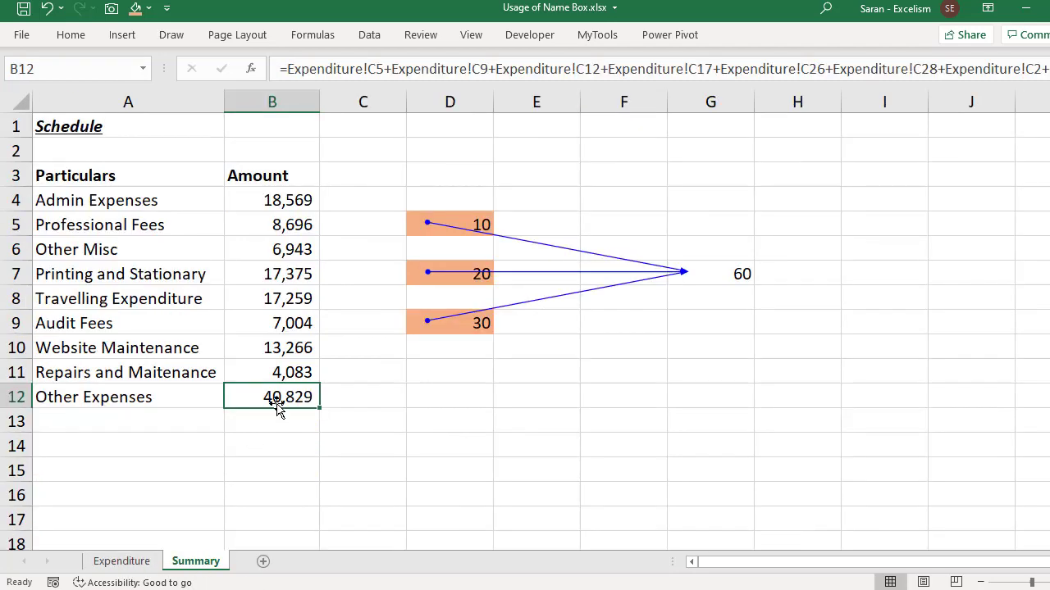
Inspect the full Other Expenses formula in B12, retry the jump to its precedents on Expenditure, and return to Summary
{"action": "double_click", "coordinate": [279, 398]}
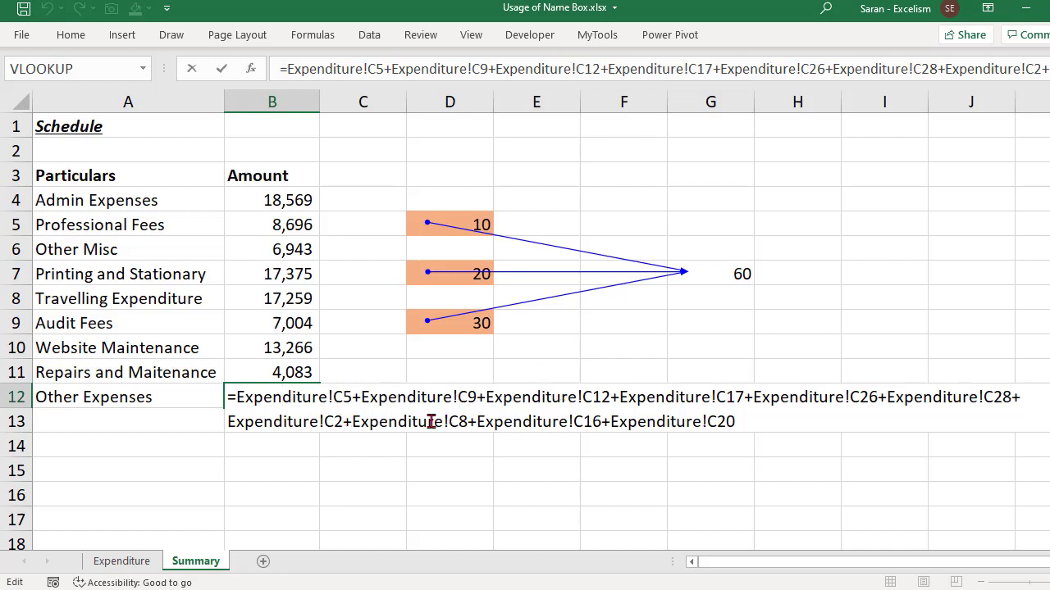
{"action": "key", "text": "Return"}
{"action": "key", "text": "Up"}
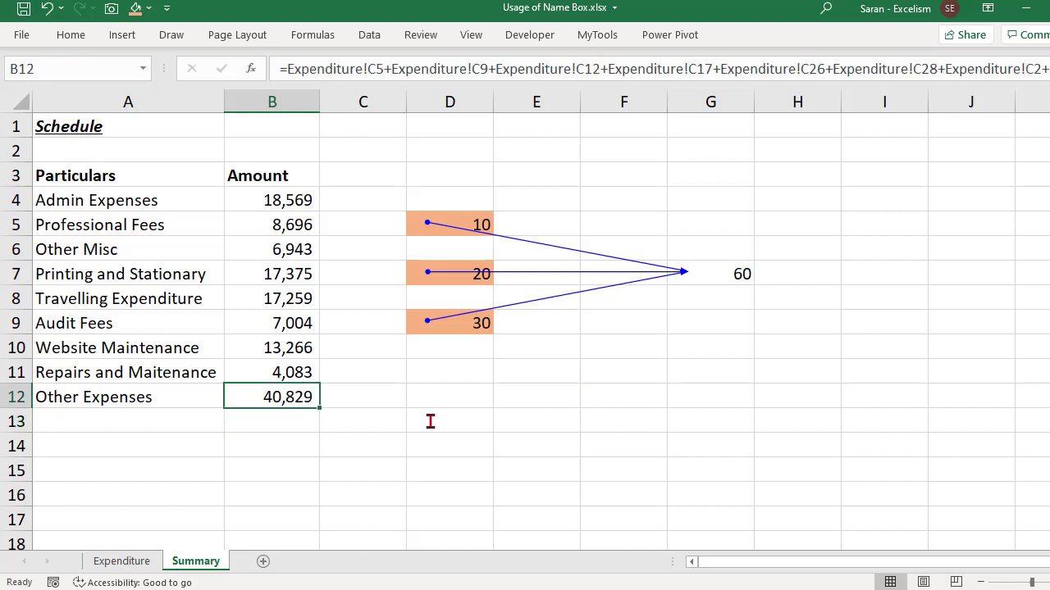
{"action": "key", "text": "ctrl+bracketleft"}
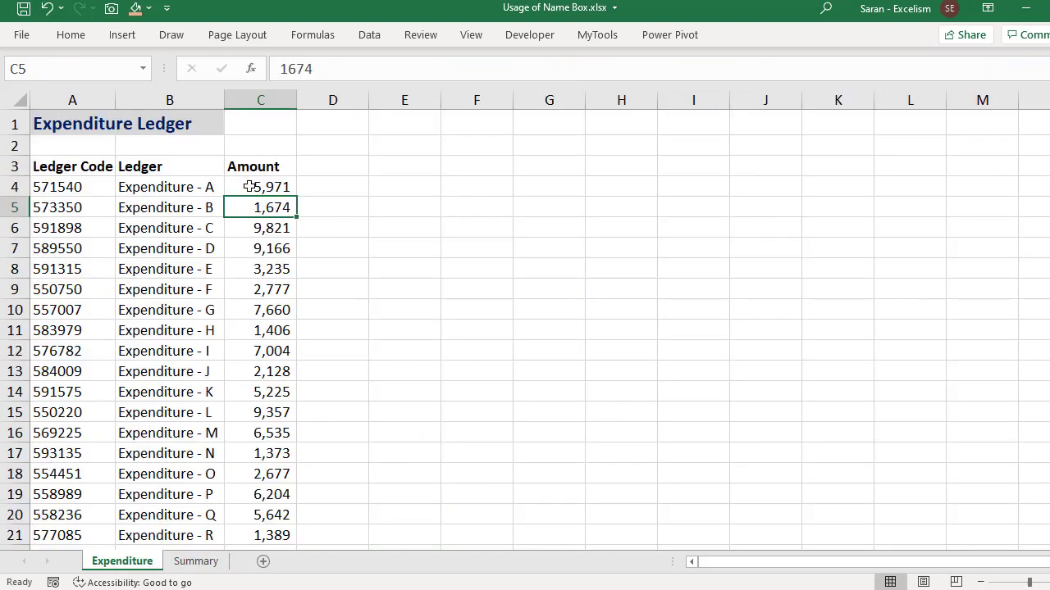
{"action": "left_click", "coordinate": [211, 565]}
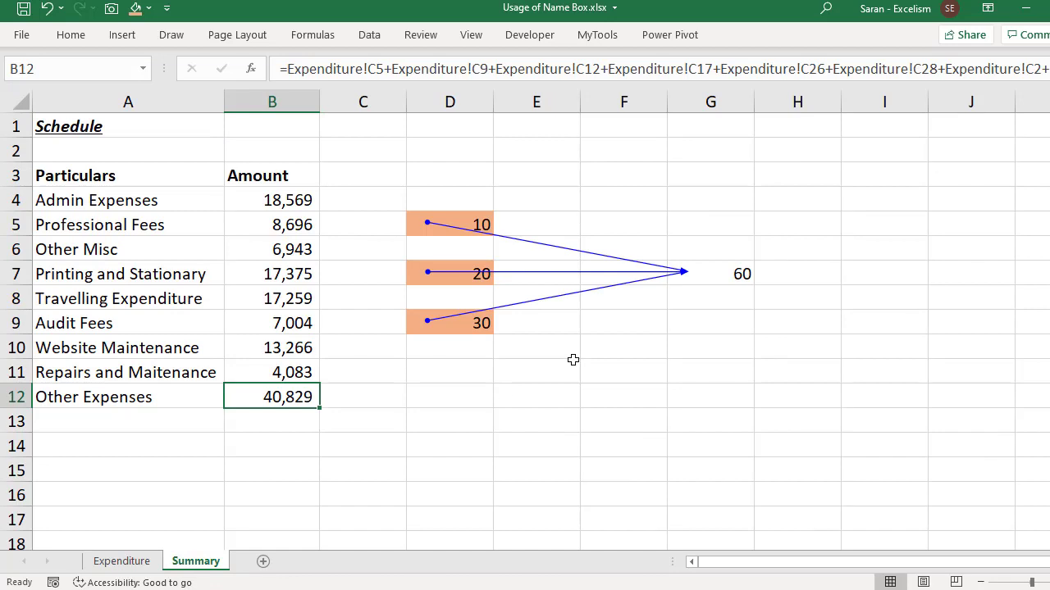
Compare the same-sheet sample formula in G7 with the cross-sheet Other Expenses formula in B12, leaving both unedited
{"action": "left_click", "coordinate": [712, 276]}
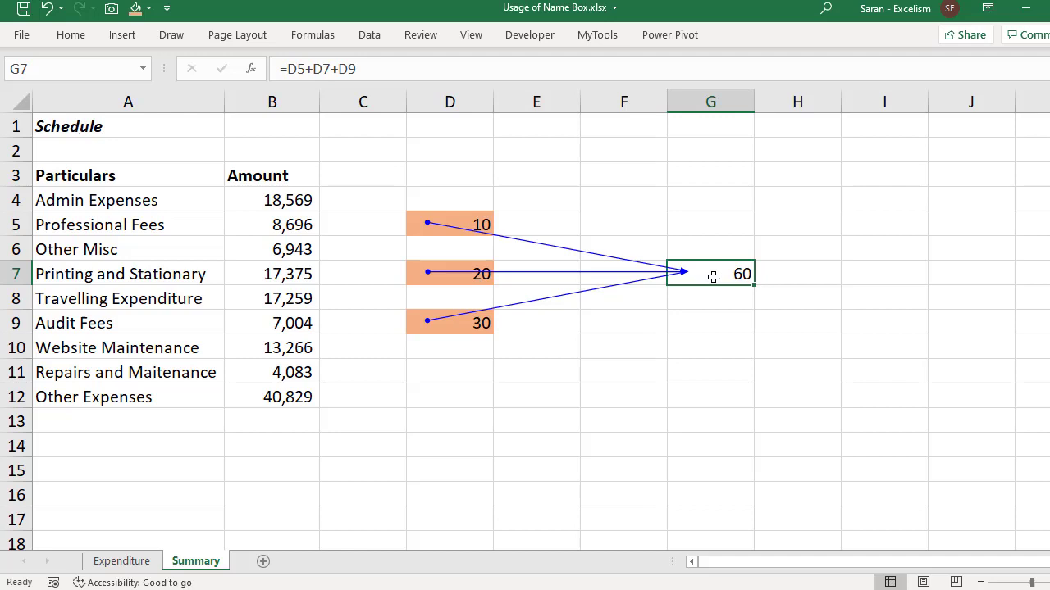
{"action": "left_click", "coordinate": [257, 401]}
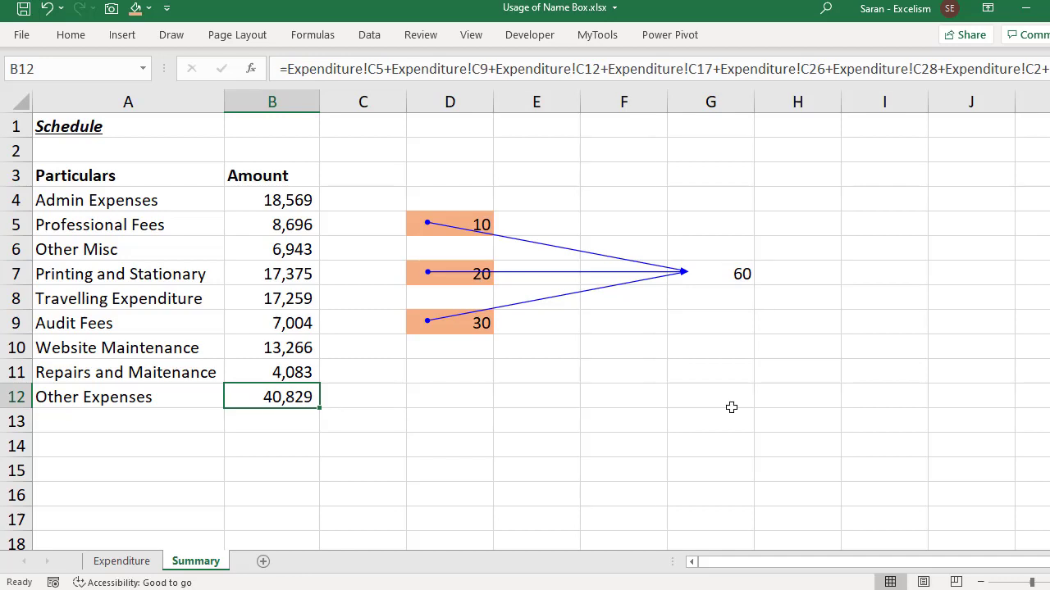
{"action": "key", "text": "ctrl+c"}
{"action": "double_click", "coordinate": [273, 395]}
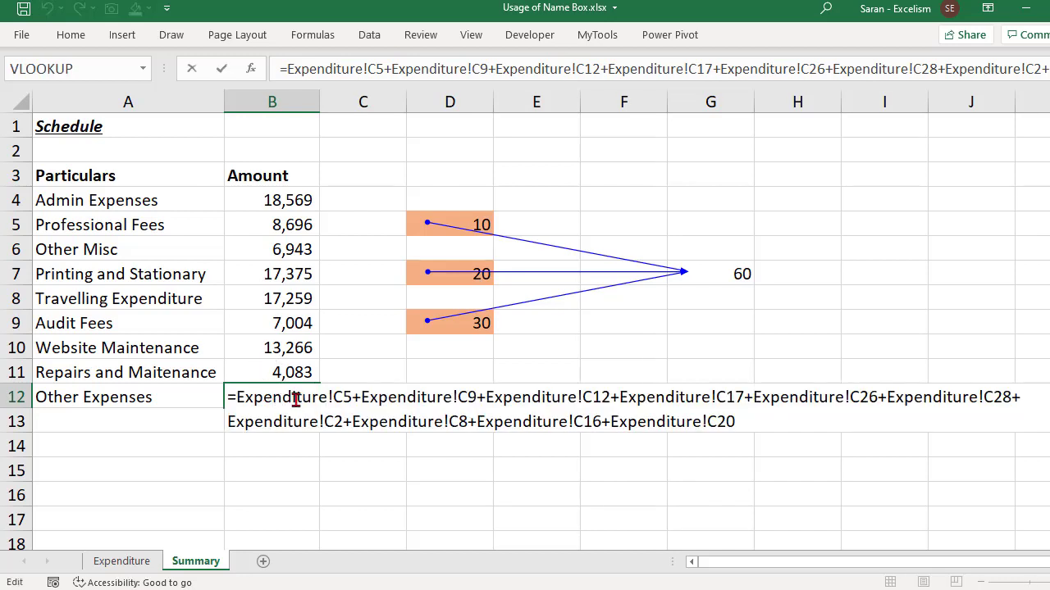
{"action": "key", "text": "ctrl+v"}
{"action": "key", "text": "Escape"}
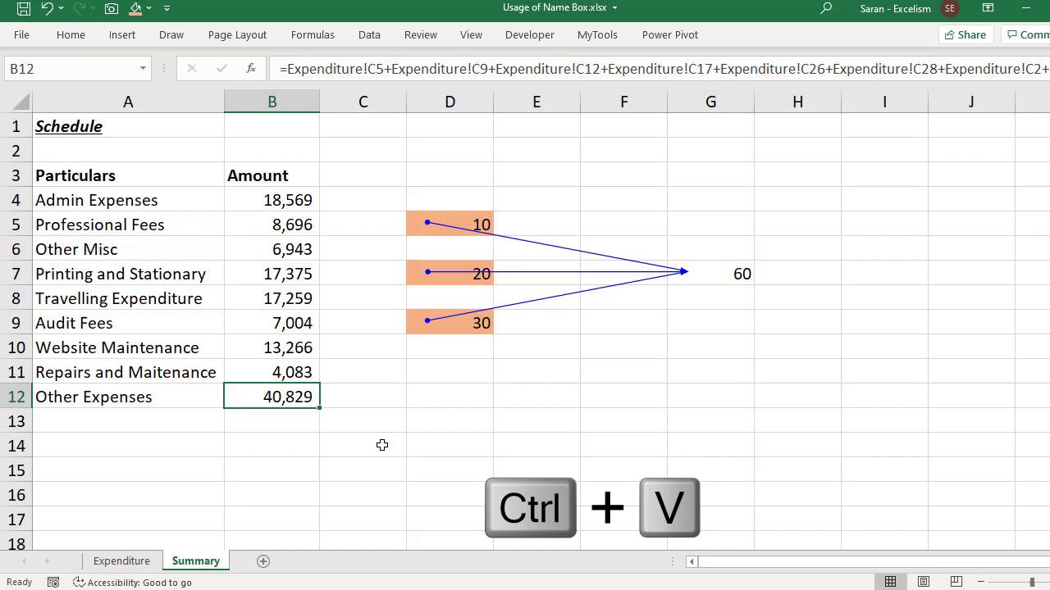
Copy the Other Expenses formula in B12 without its equals sign and paste it as text into A14
{"action": "double_click", "coordinate": [265, 397]}
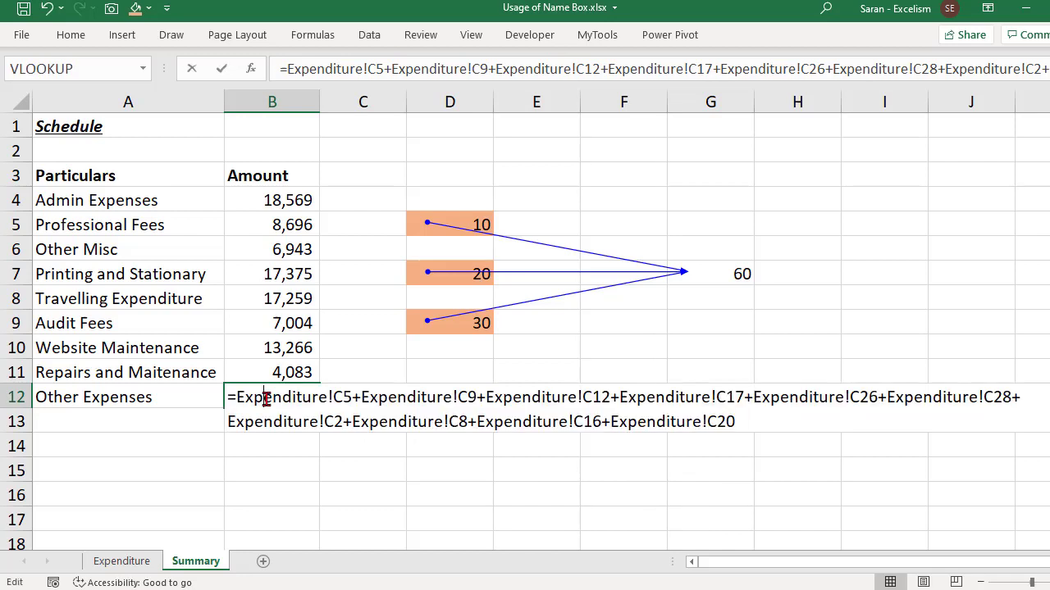
{"action": "left_click_drag", "start_coordinate": [230, 397], "coordinate": [765, 446]}
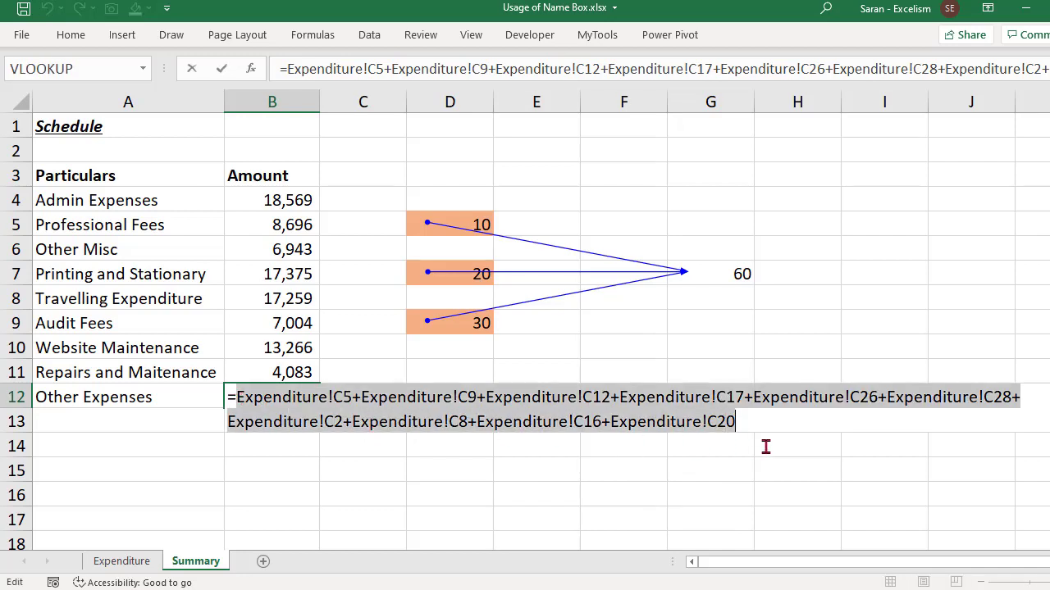
{"action": "key", "text": "ctrl+h"}
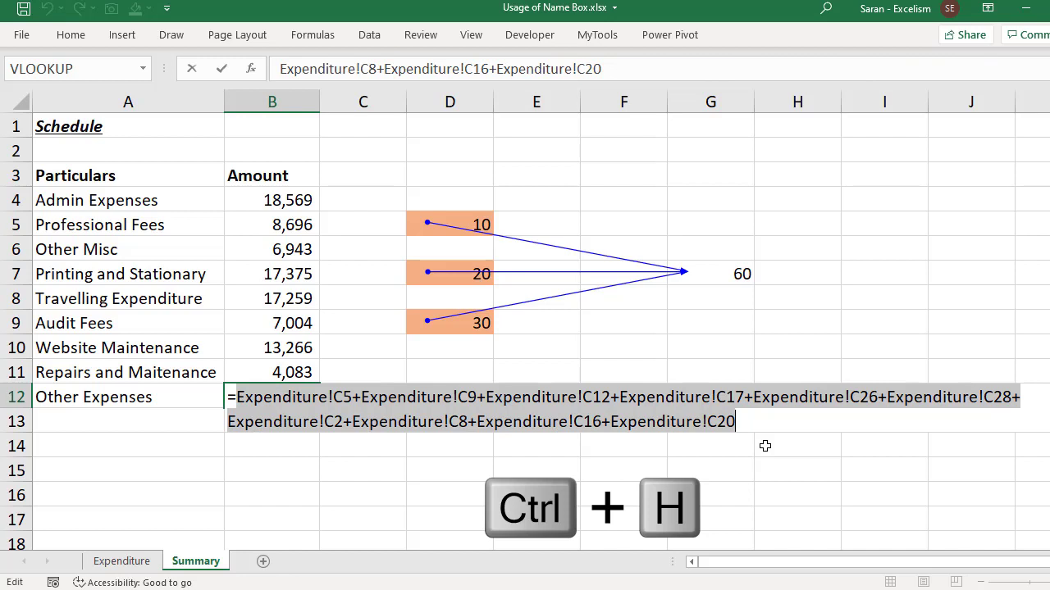
{"action": "key", "text": "Escape"}
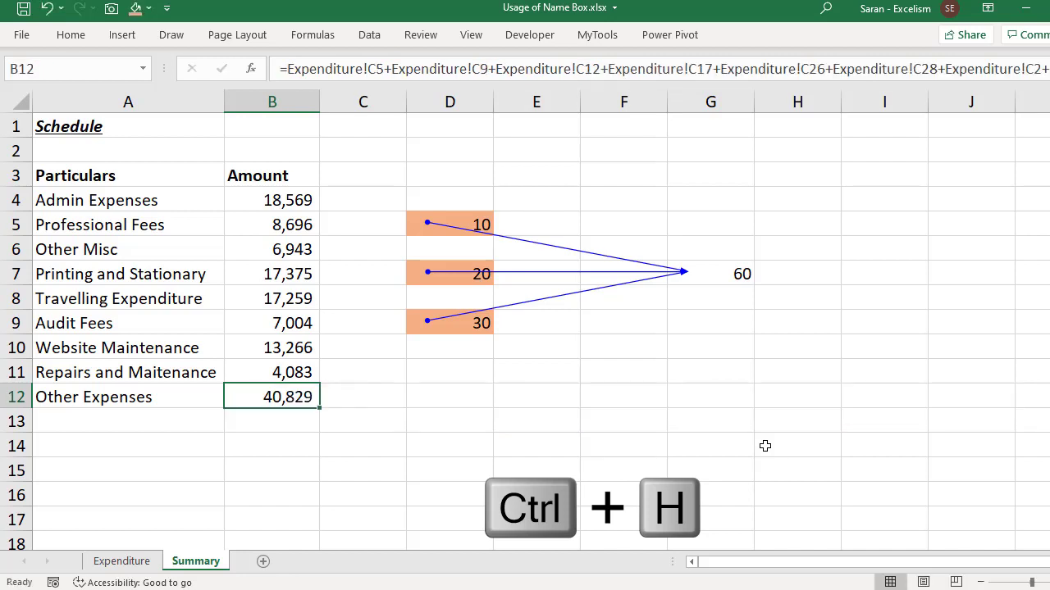
{"action": "key", "text": "Down"}
{"action": "key", "text": "Down"}
{"action": "key", "text": "Left"}
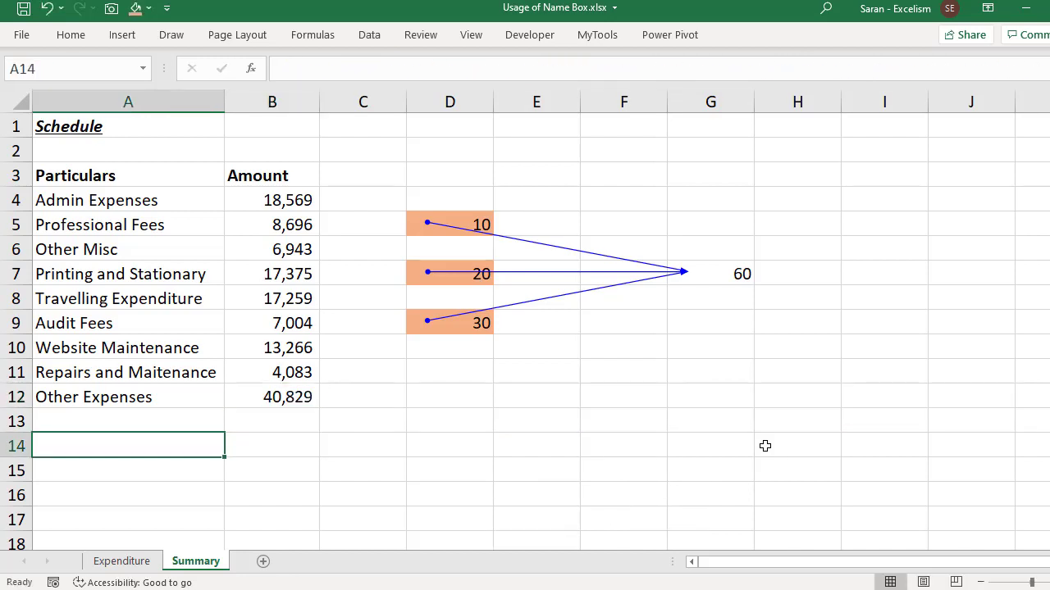
{"action": "key", "text": "ctrl+v"}
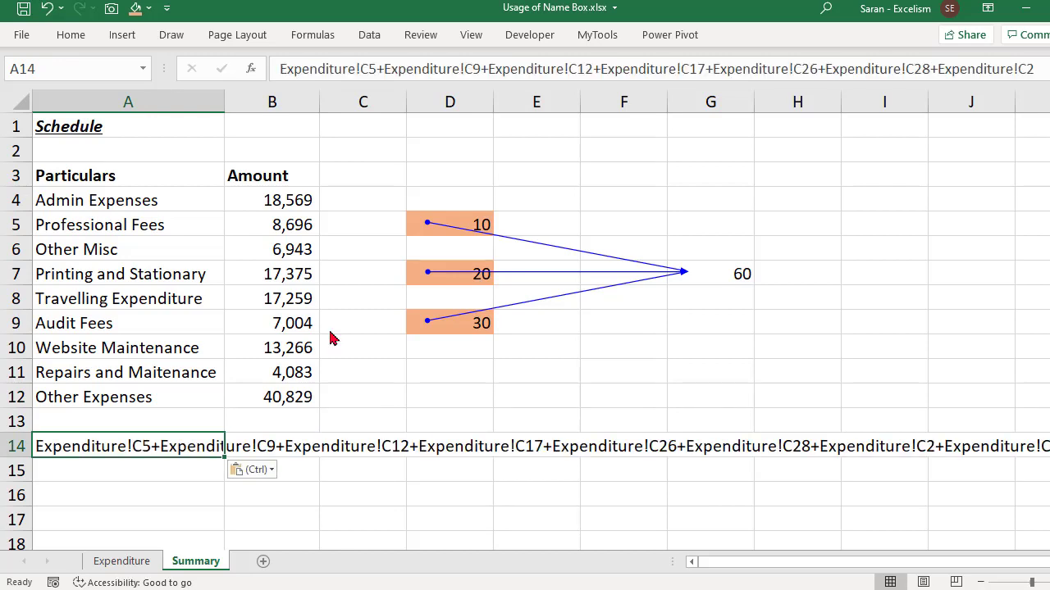
Replace every plus sign with a comma in the pasted reference text, limiting the replacement to A14:A15
{"action": "key", "text": "shift+Down"}
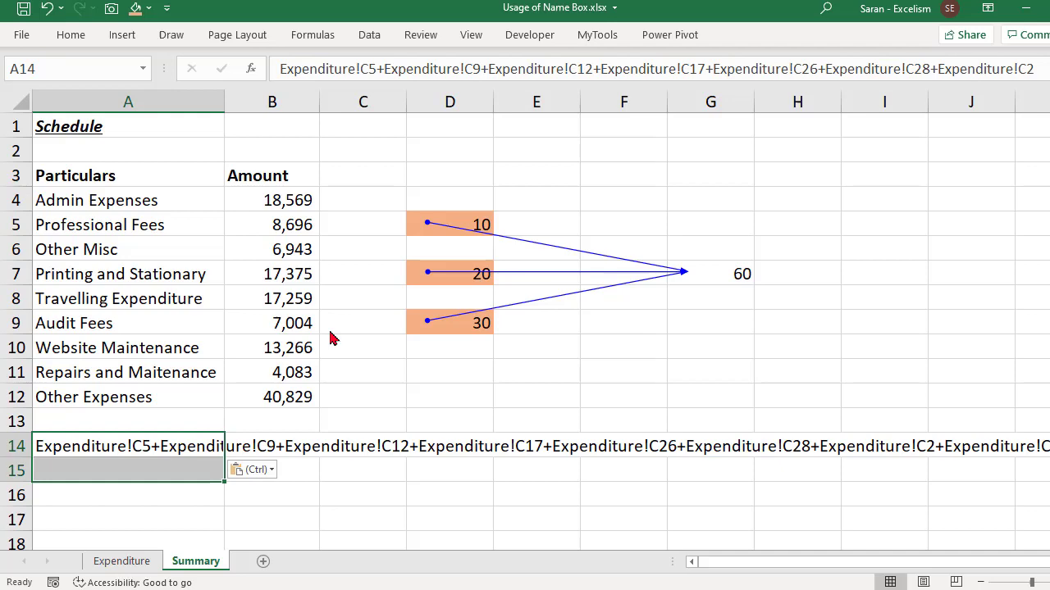
{"action": "key", "text": "ctrl+h"}
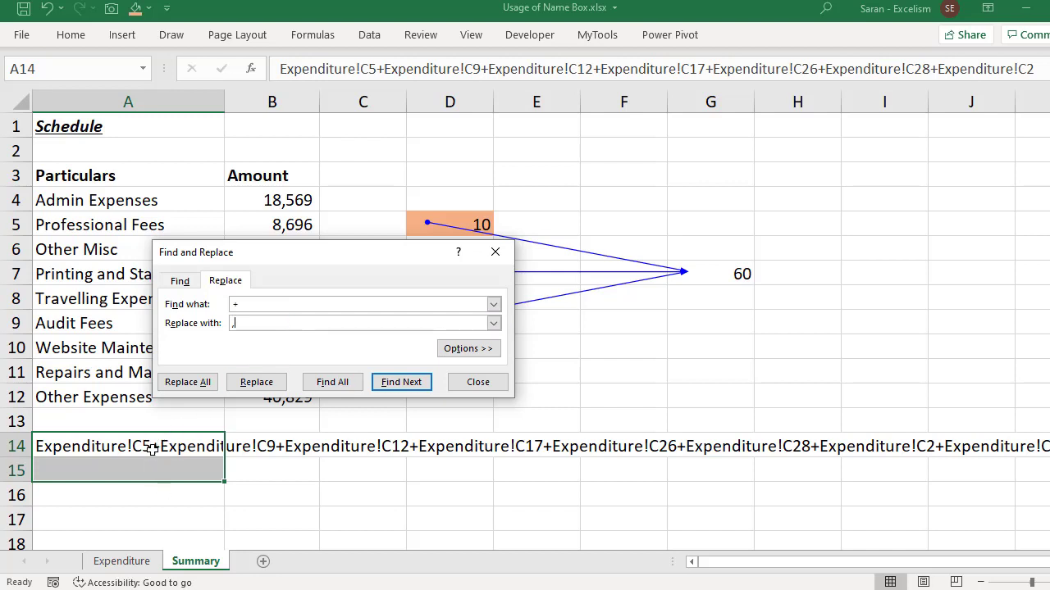
{"action": "key", "text": "ctrl+c"}
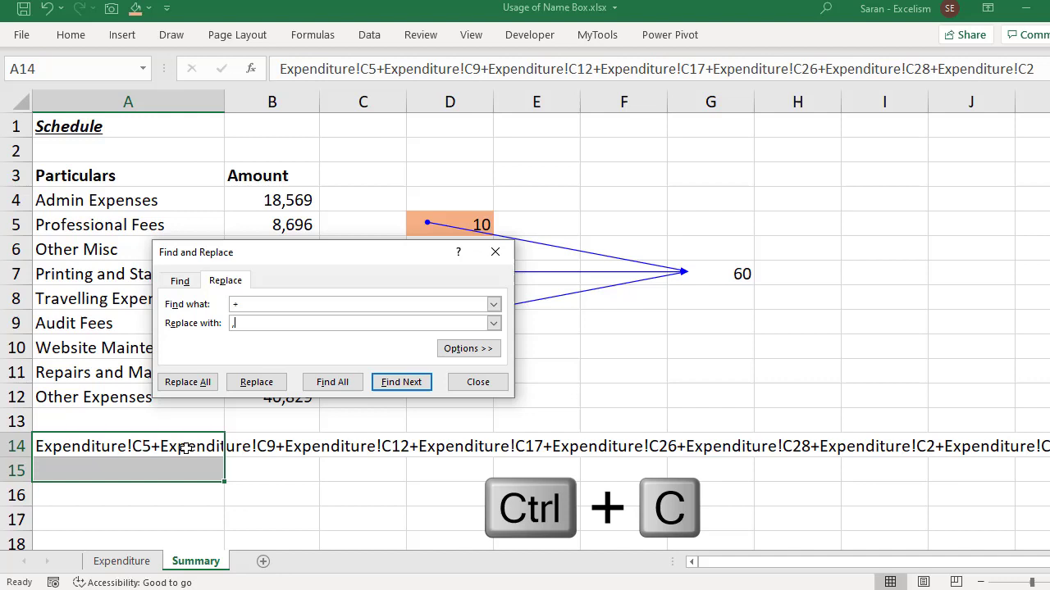
{"action": "left_click", "coordinate": [196, 383]}
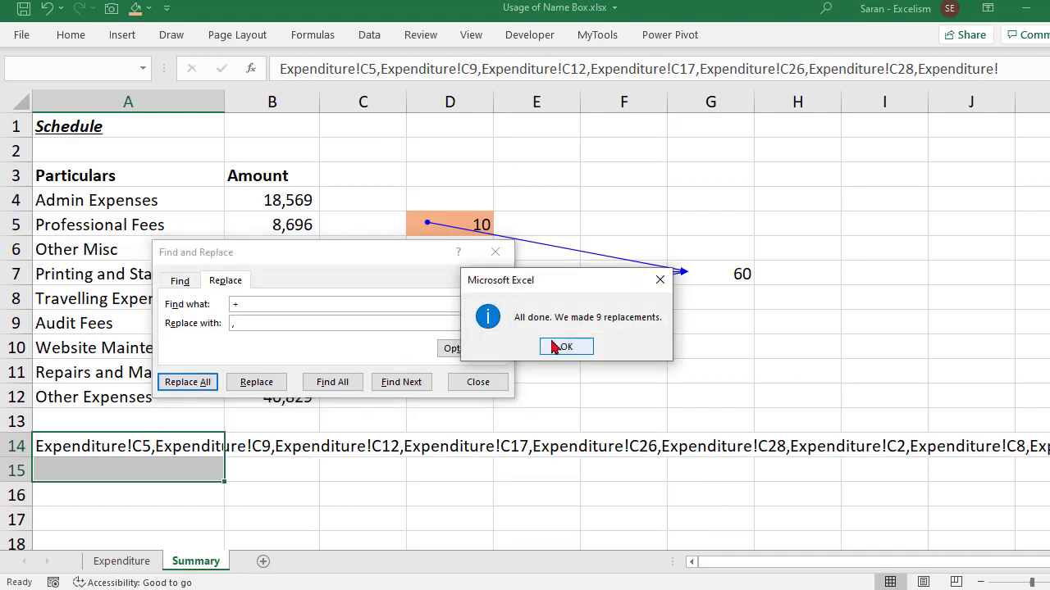
{"action": "key", "text": "ctrl+v"}
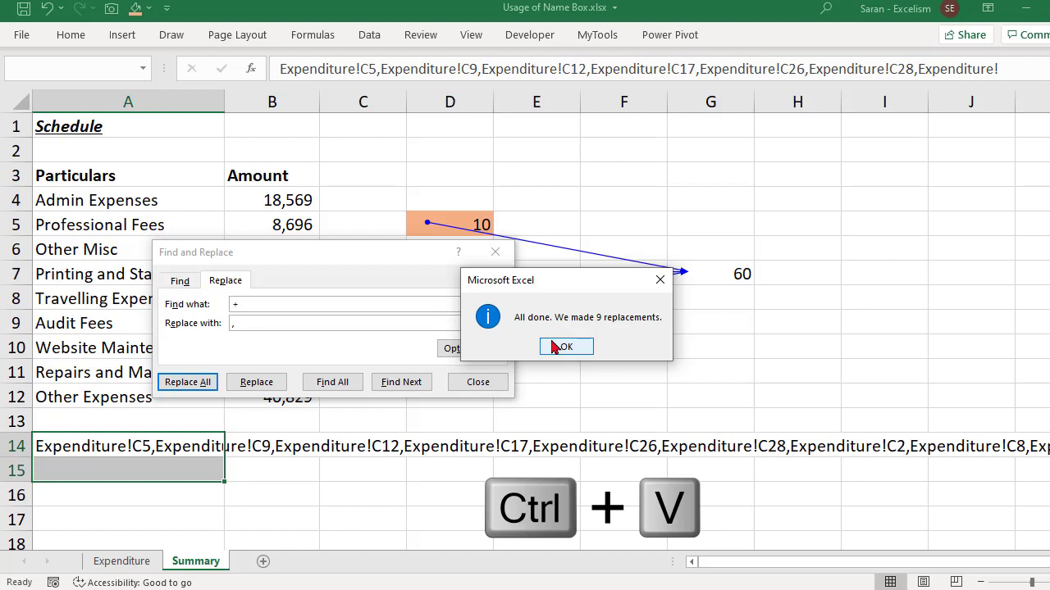
Finish the replacement, copy the comma-separated list in A14, and use it as a Name Box reference to select the precedent cells on Expenditure
{"action": "left_click", "coordinate": [556, 346]}
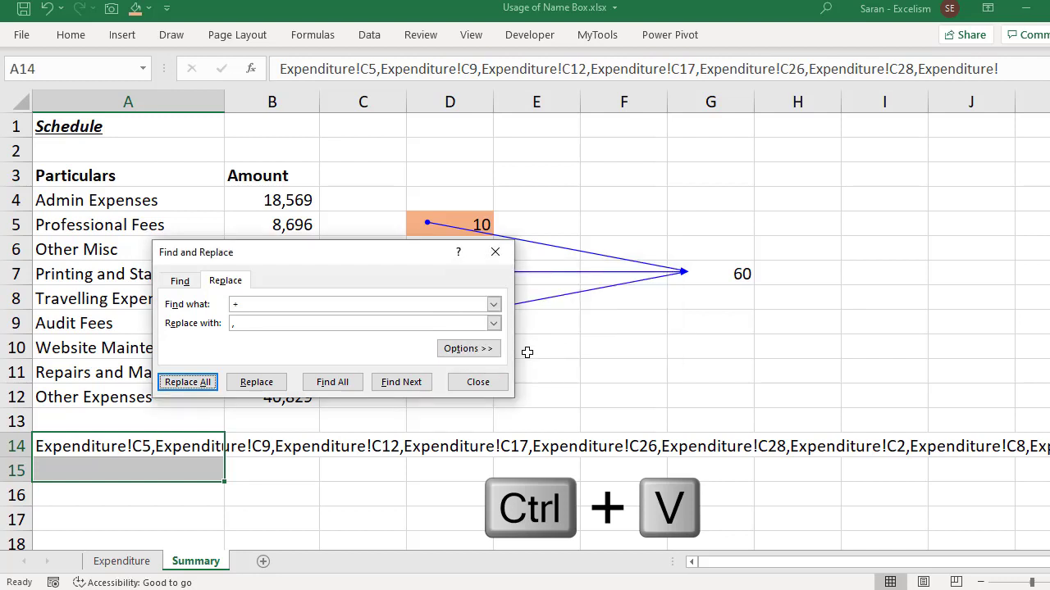
{"action": "left_click", "coordinate": [487, 383]}
{"action": "left_click", "coordinate": [127, 453]}
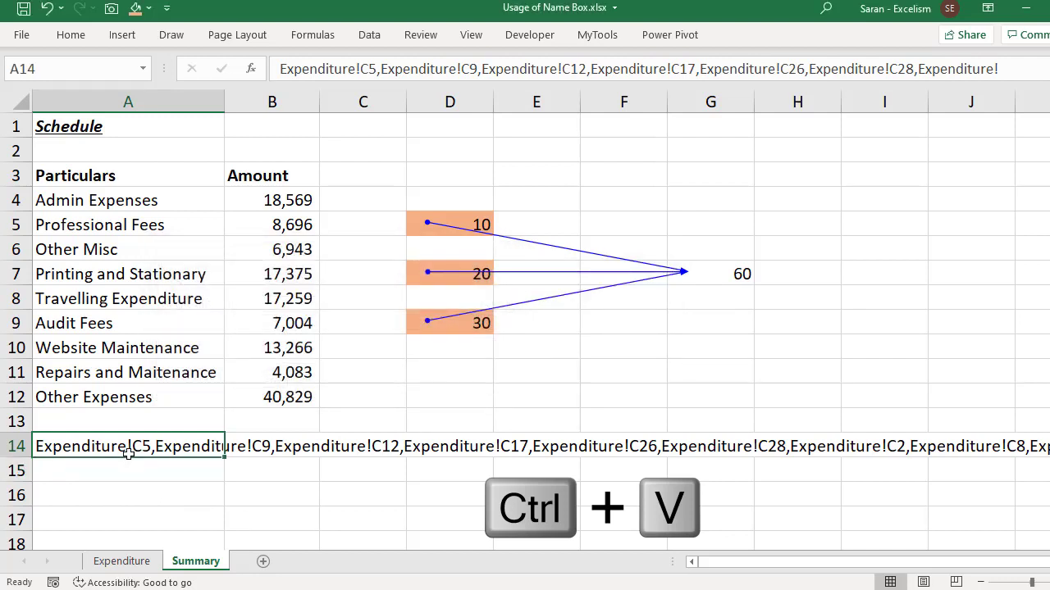
{"action": "key", "text": "ctrl+c"}
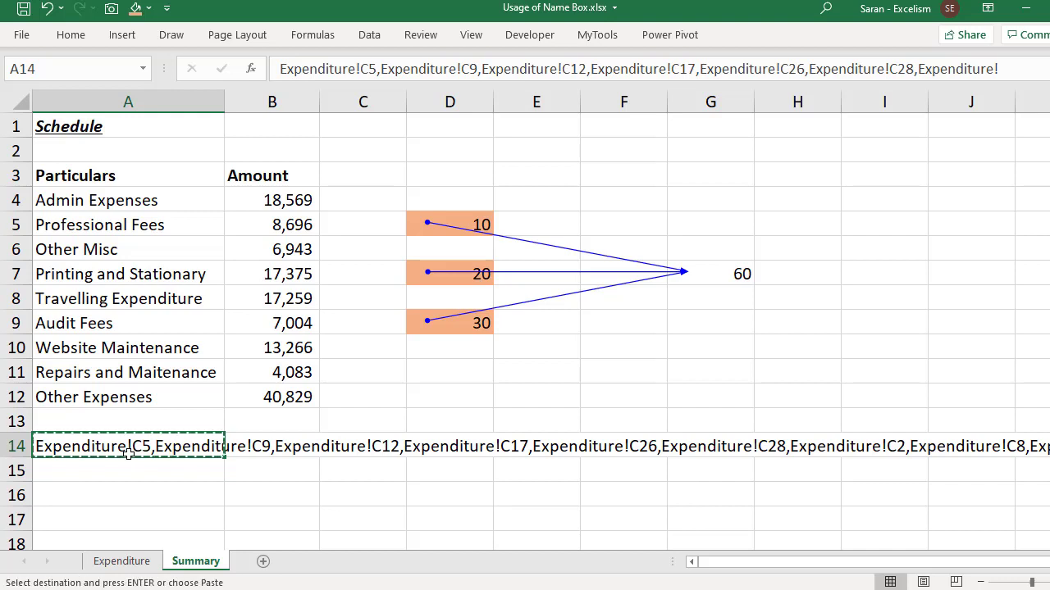
{"action": "left_click", "coordinate": [44, 66]}
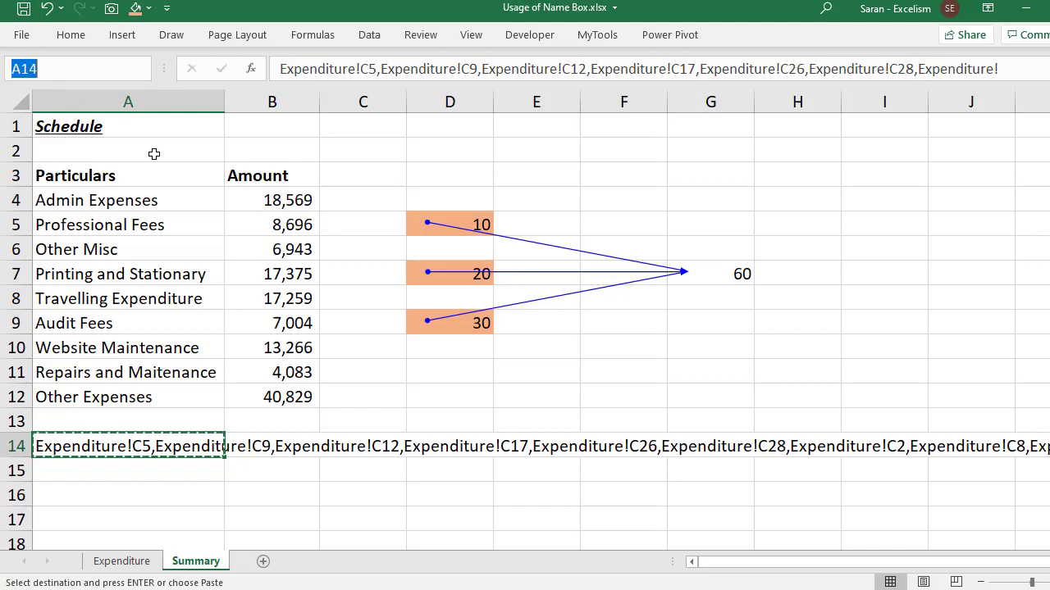
{"action": "key", "text": "ctrl+v"}
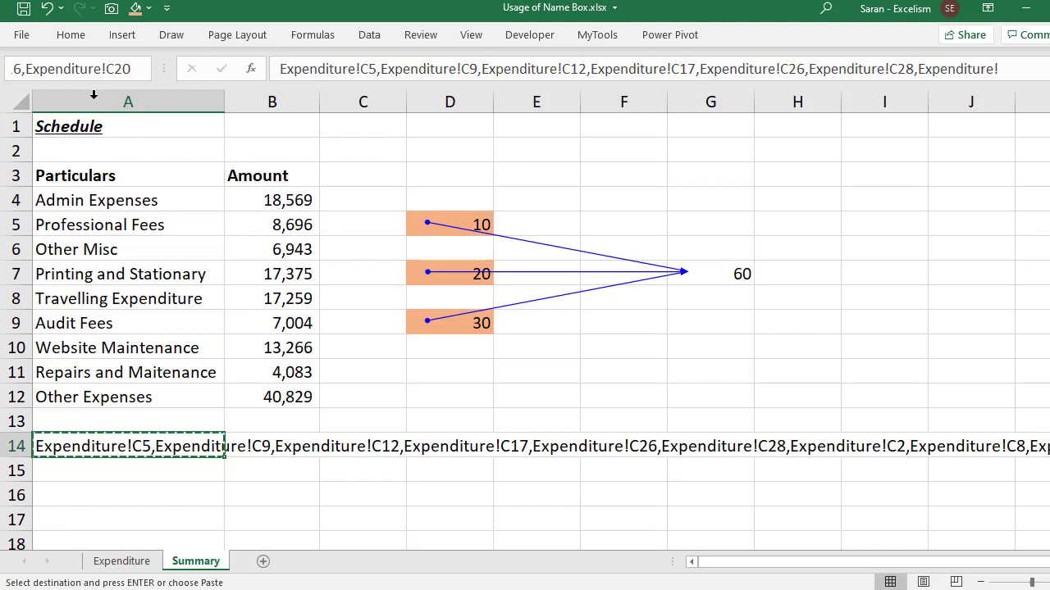
{"action": "left_click_drag", "start_coordinate": [80, 74], "coordinate": [3, 72]}
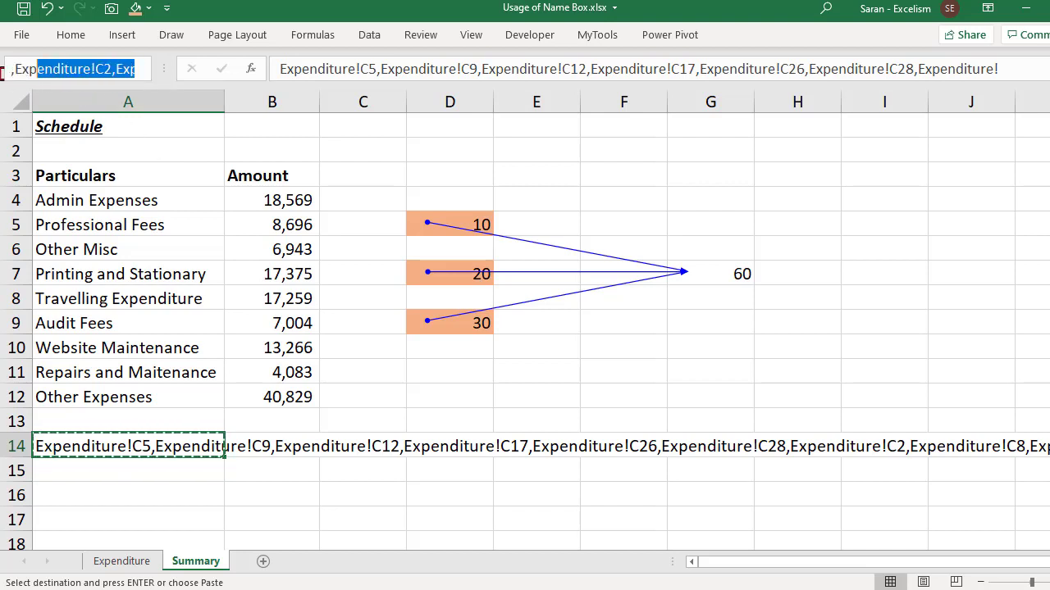
{"action": "left_click", "coordinate": [54, 69]}
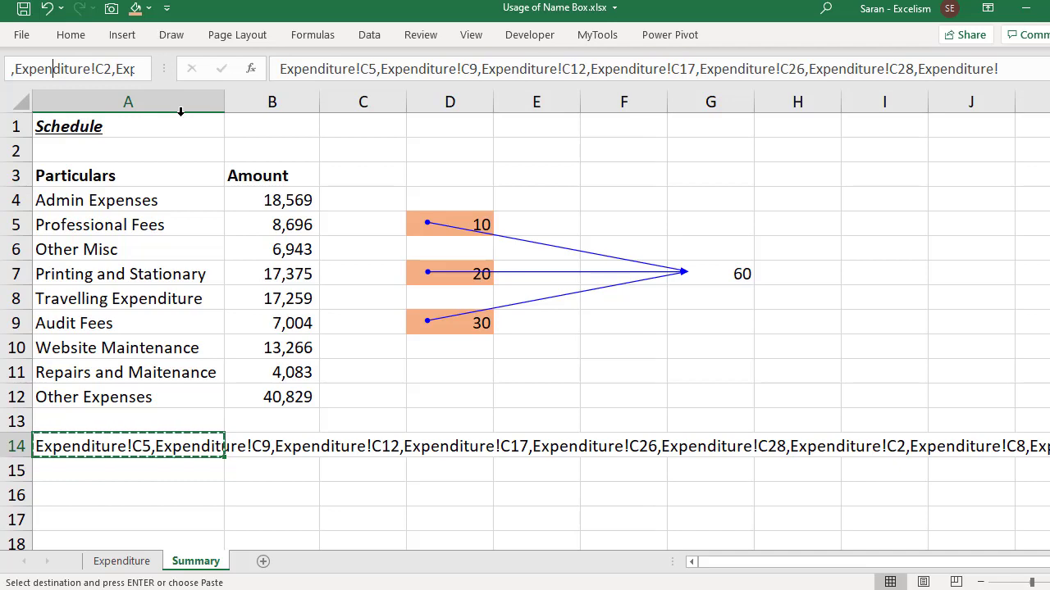
{"action": "key", "text": "Return"}
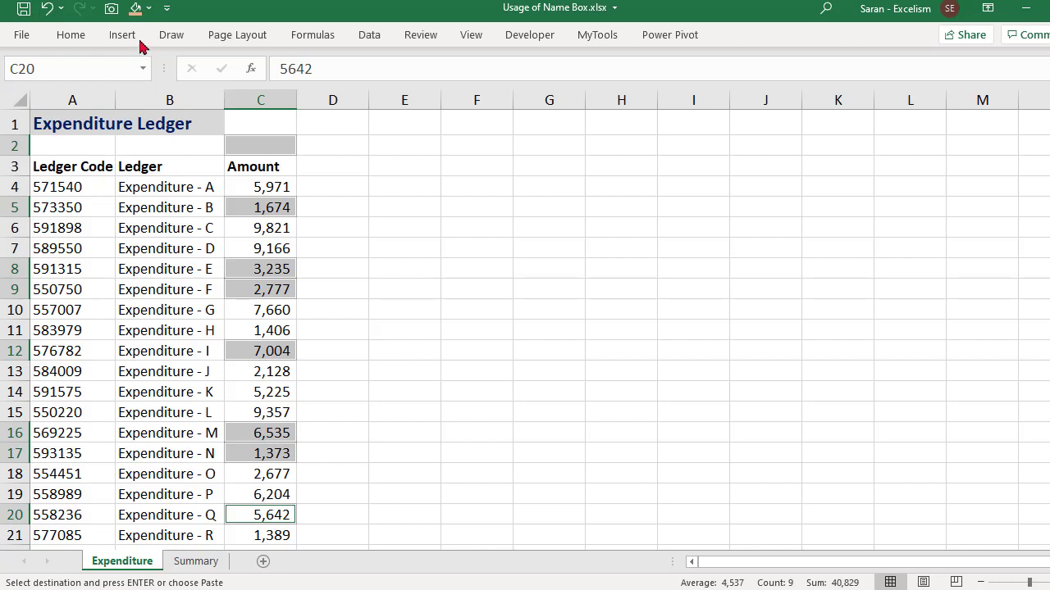
Fill the selected precedent cells in Expenditure's column C with standard yellow and deselect them
{"action": "left_click", "coordinate": [149, 10]}
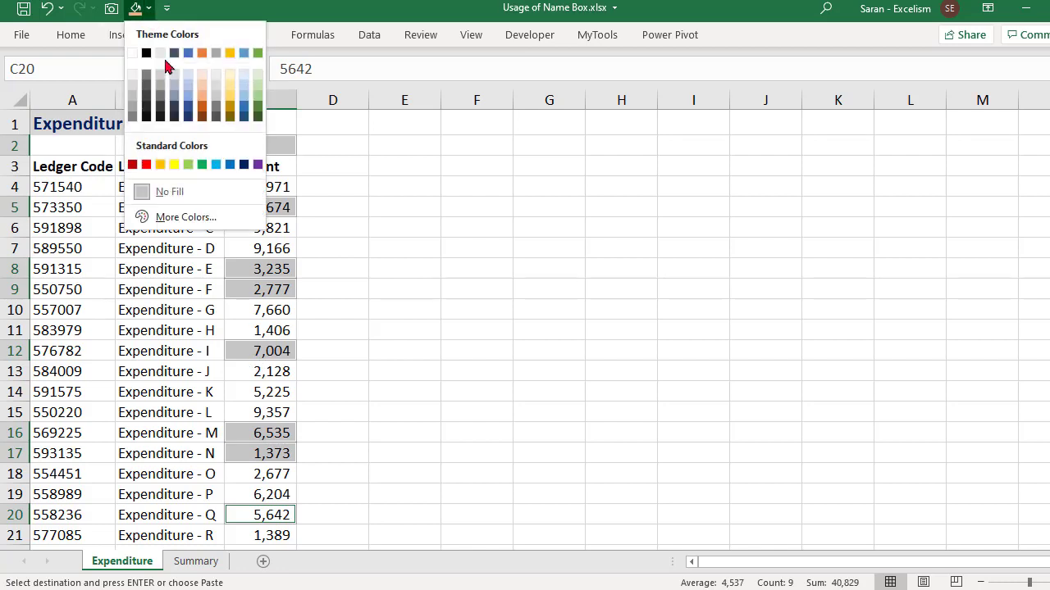
{"action": "left_click", "coordinate": [174, 165]}
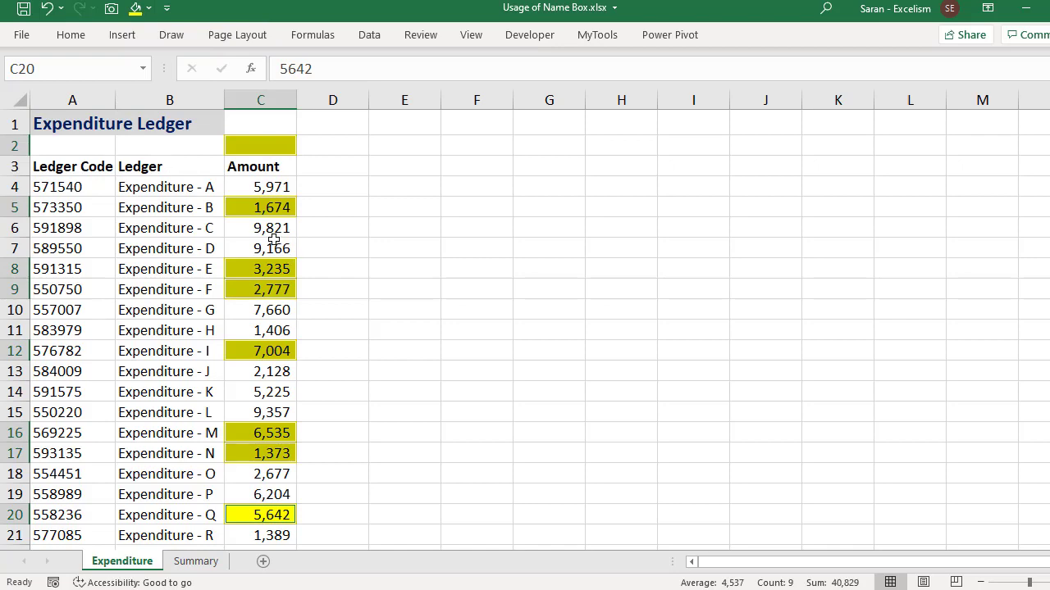
{"action": "left_click", "coordinate": [274, 243]}
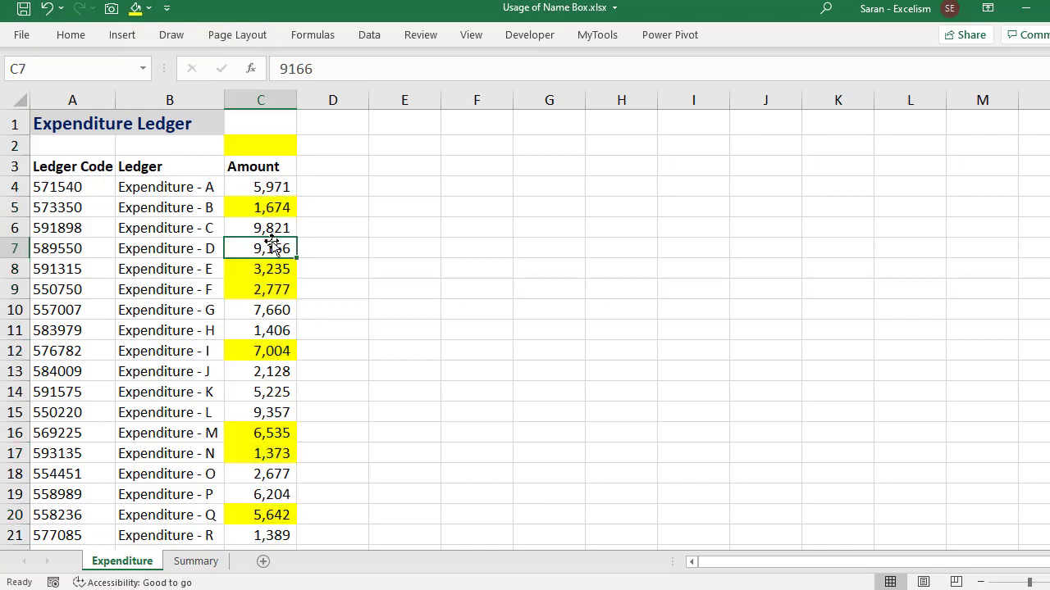
Compare the Other Expenses formula in B12 on Summary with the yellow cells on Expenditure, including C2, leaving the formula unedited
{"action": "left_click", "coordinate": [195, 562]}
{"action": "left_click", "coordinate": [123, 404]}
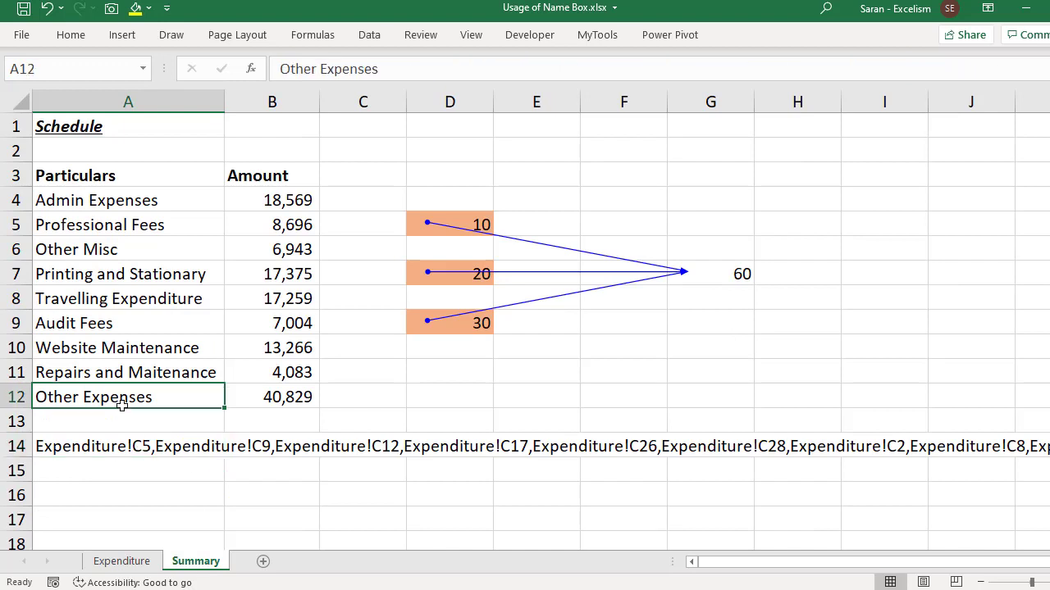
{"action": "left_click", "coordinate": [280, 391]}
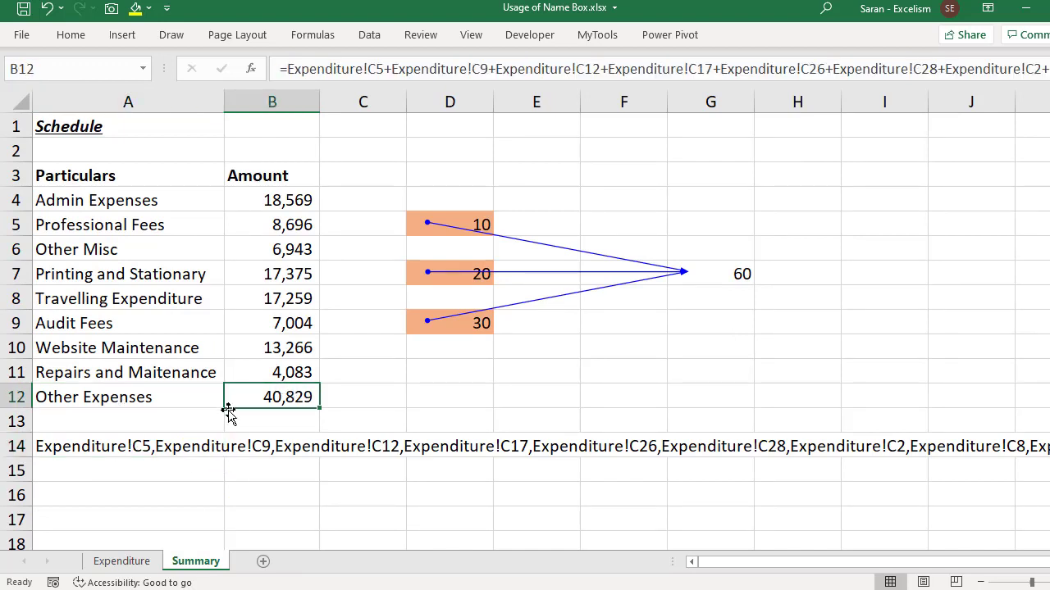
{"action": "left_click", "coordinate": [147, 568]}
{"action": "left_click", "coordinate": [280, 146]}
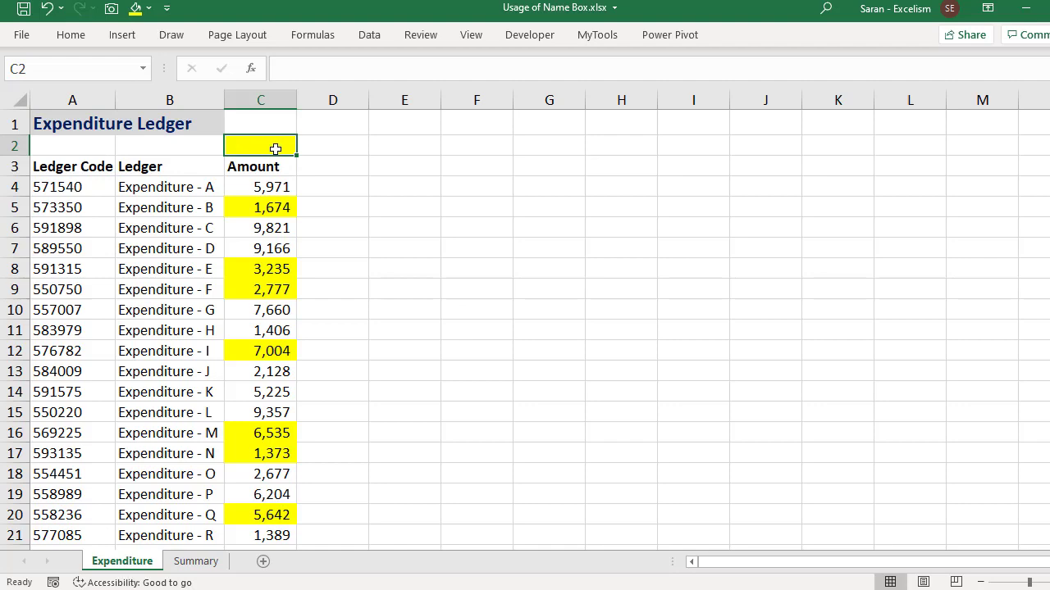
{"action": "left_click", "coordinate": [199, 566]}
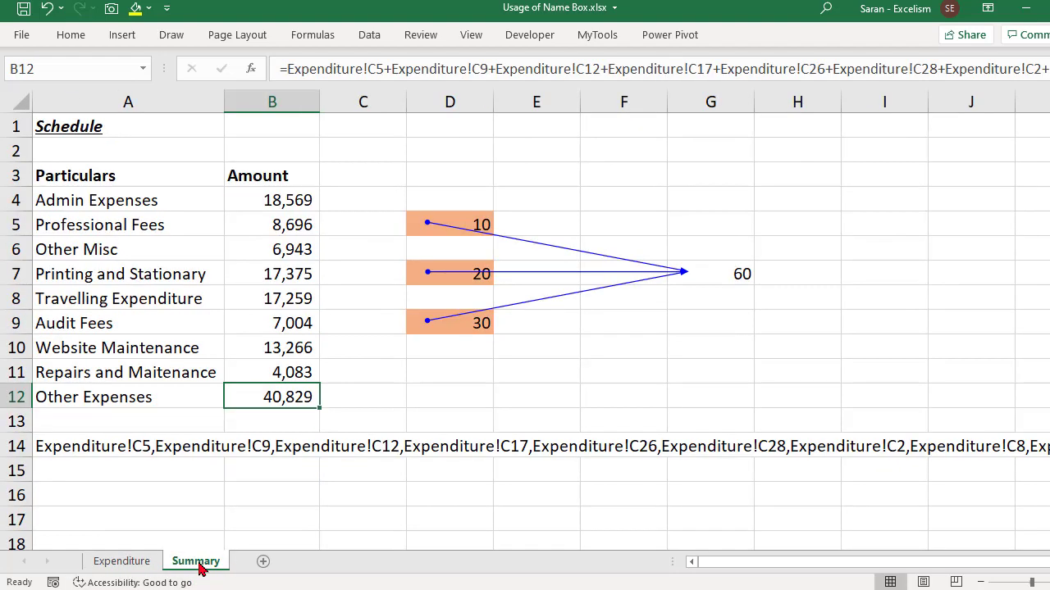
{"action": "double_click", "coordinate": [293, 399]}
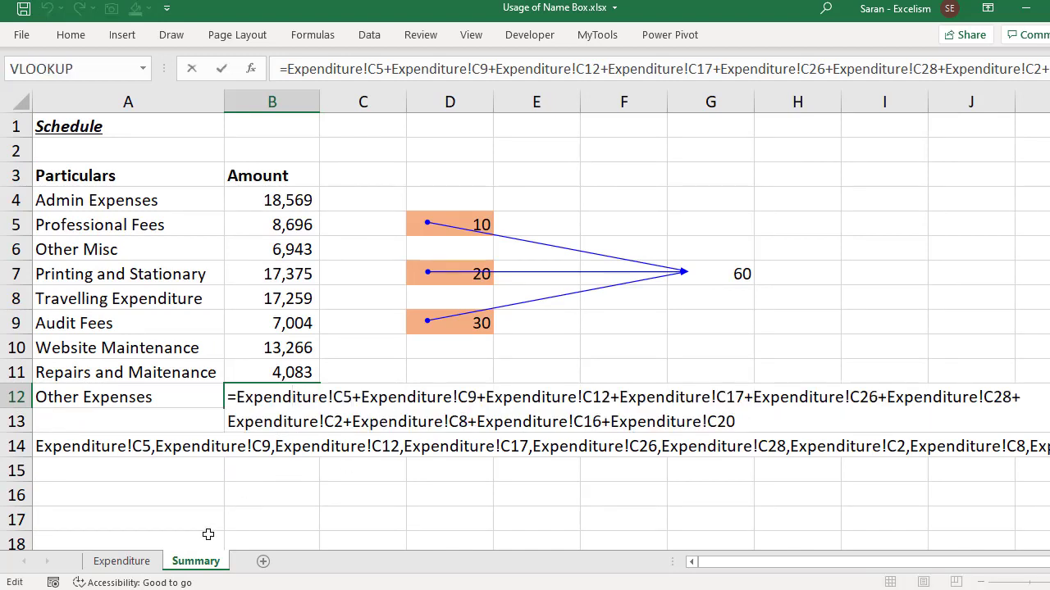
{"action": "key", "text": "Escape"}
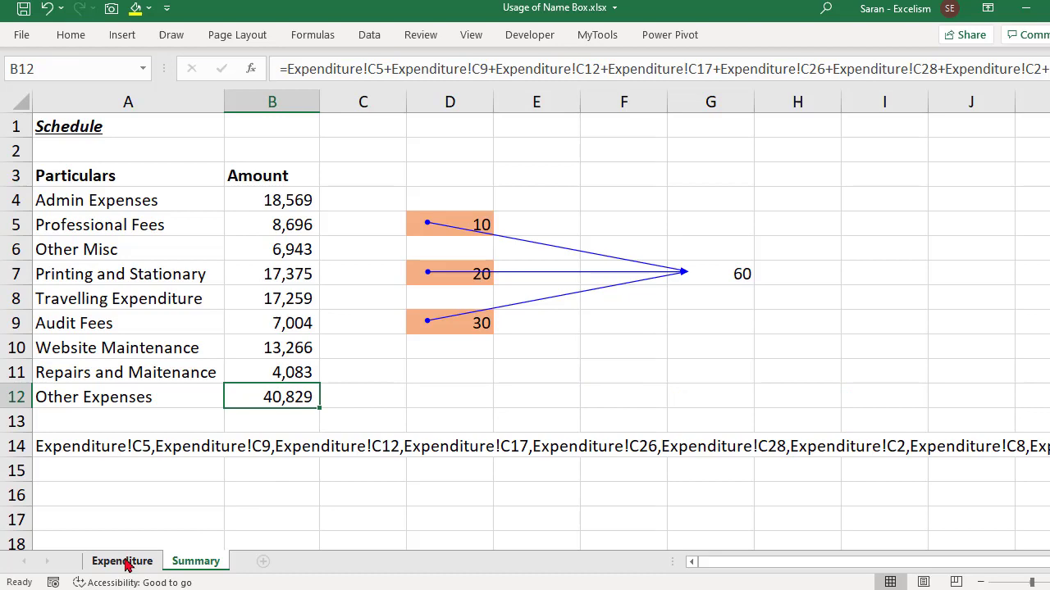
{"action": "left_click", "coordinate": [123, 561]}
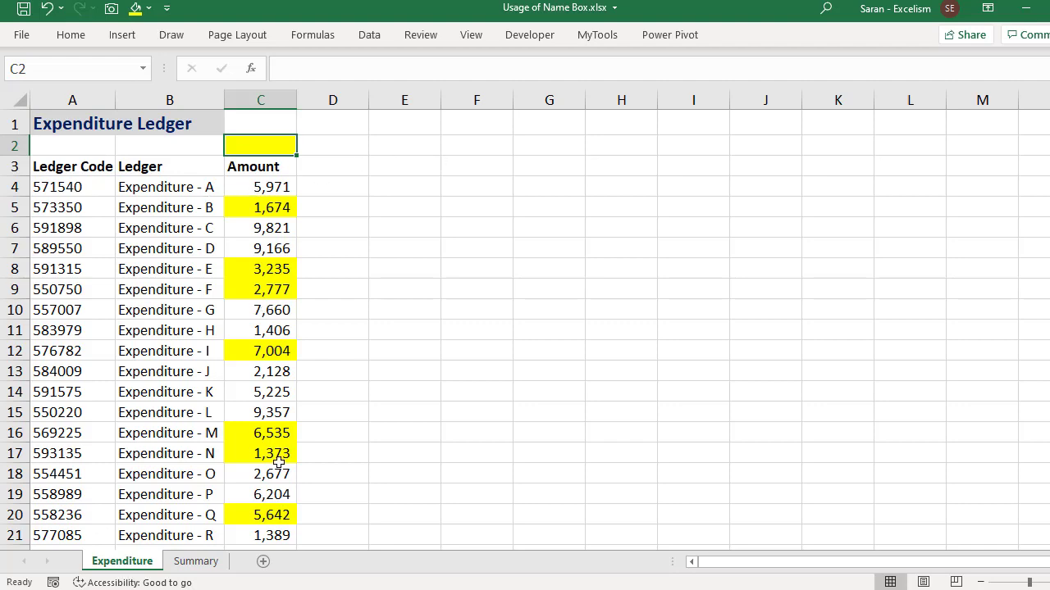
{"action": "left_click", "coordinate": [209, 560]}
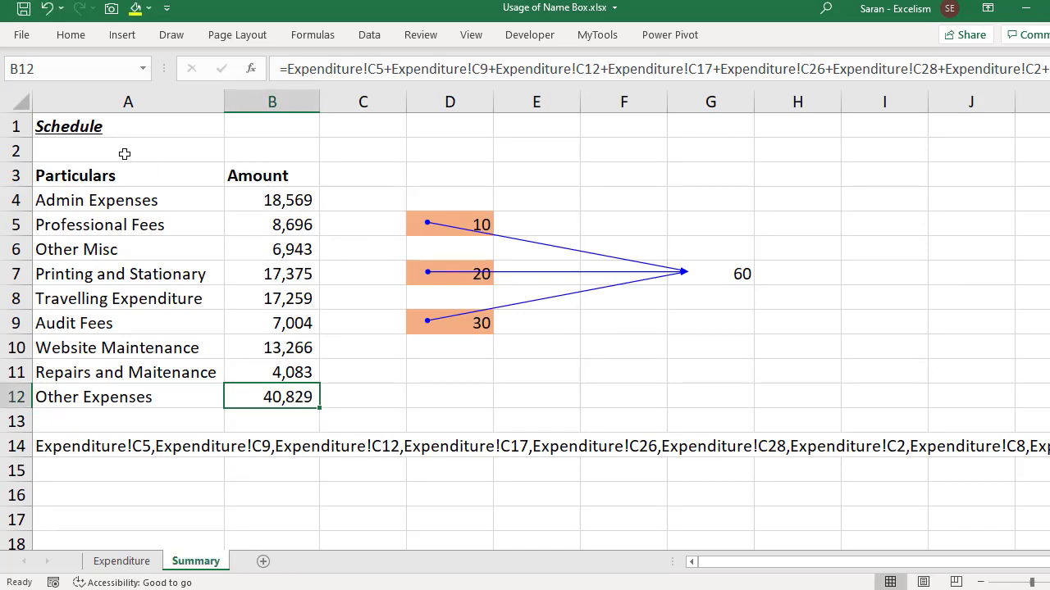
Select the range A1:D10 on Summary by entering its address in the Name Box
{"action": "left_click", "coordinate": [67, 62]}
{"action": "type", "text": "A1"}
{"action": "type", "text": "10"}
{"action": "key", "text": "Return"}
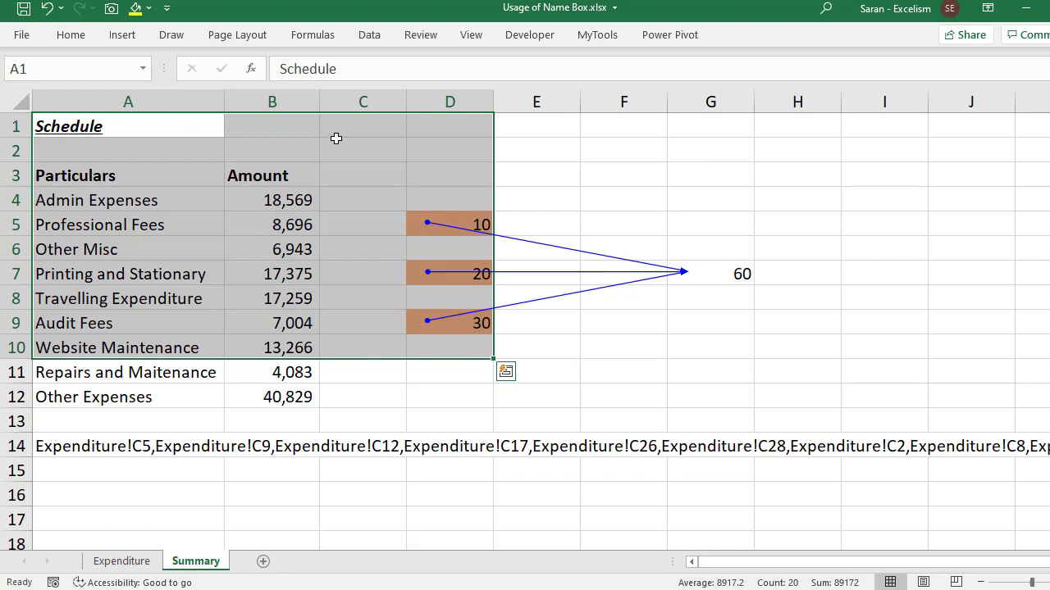
Try to select a long range in column C manually by extending the selection downward from C1, and collapse it back to C1
{"action": "left_click", "coordinate": [382, 133]}
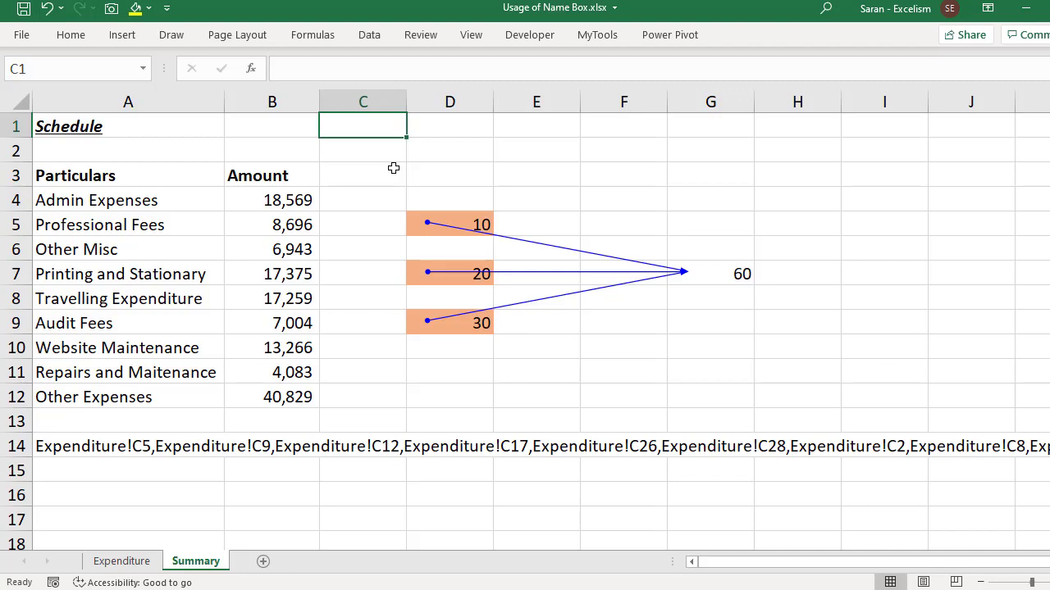
{"action": "key", "text": "shift+Page_Down"}
{"action": "key", "text": "shift+Page_Down"}
{"action": "key", "text": "shift+Page_Down"}
{"action": "key", "text": "shift+Page_Down"}
{"action": "key", "text": "shift+Page_Down"}
{"action": "key", "text": "shift+Page_Down"}
{"action": "key", "text": "shift+Page_Down"}
{"action": "key", "text": "shift+Page_Down"}
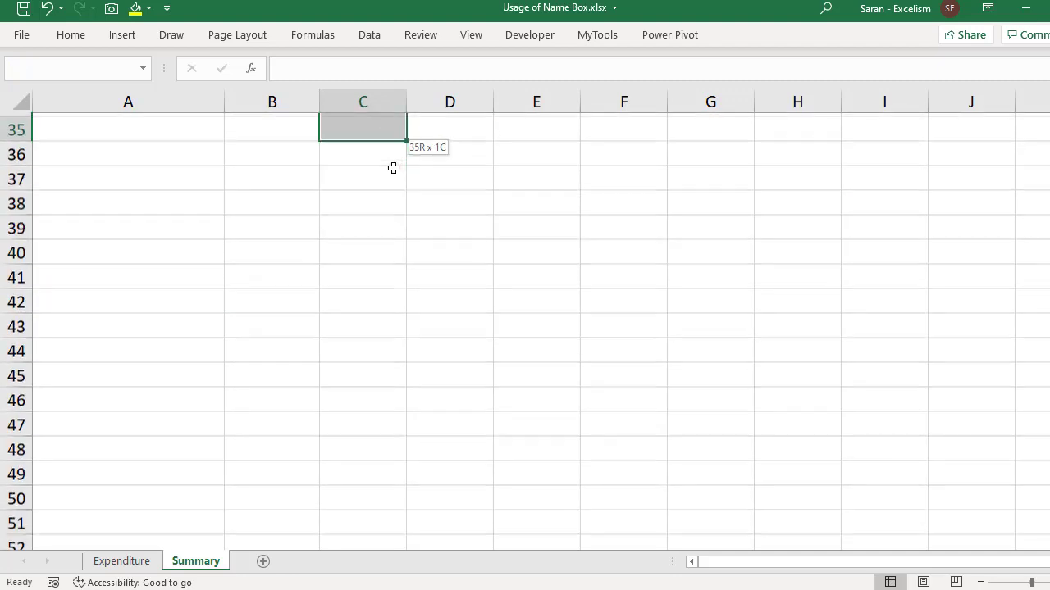
{"action": "key", "text": "shift+Page_Down"}
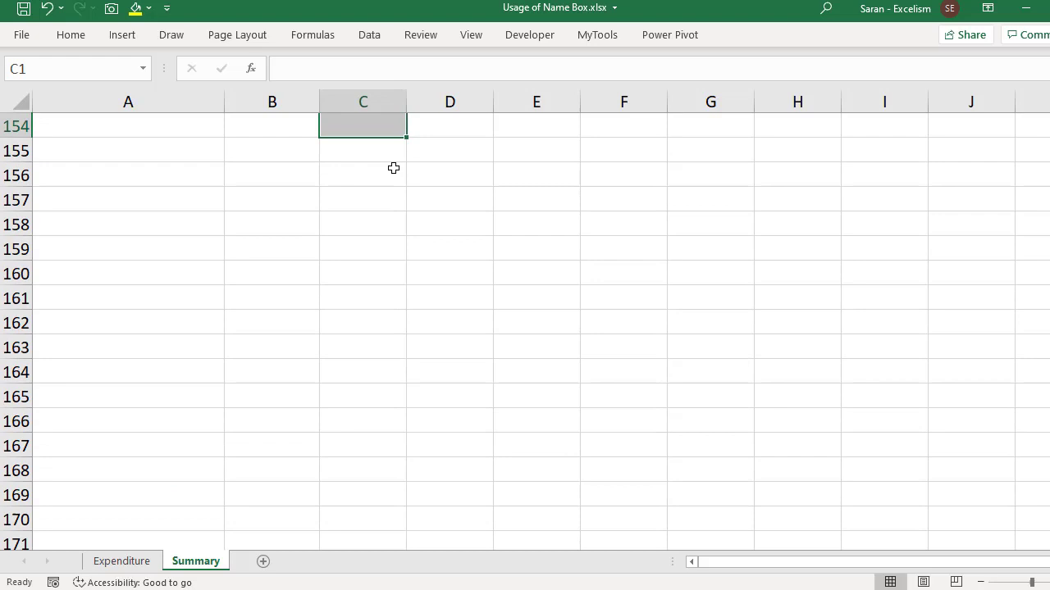
{"action": "key", "text": "ctrl+shift+Up"}
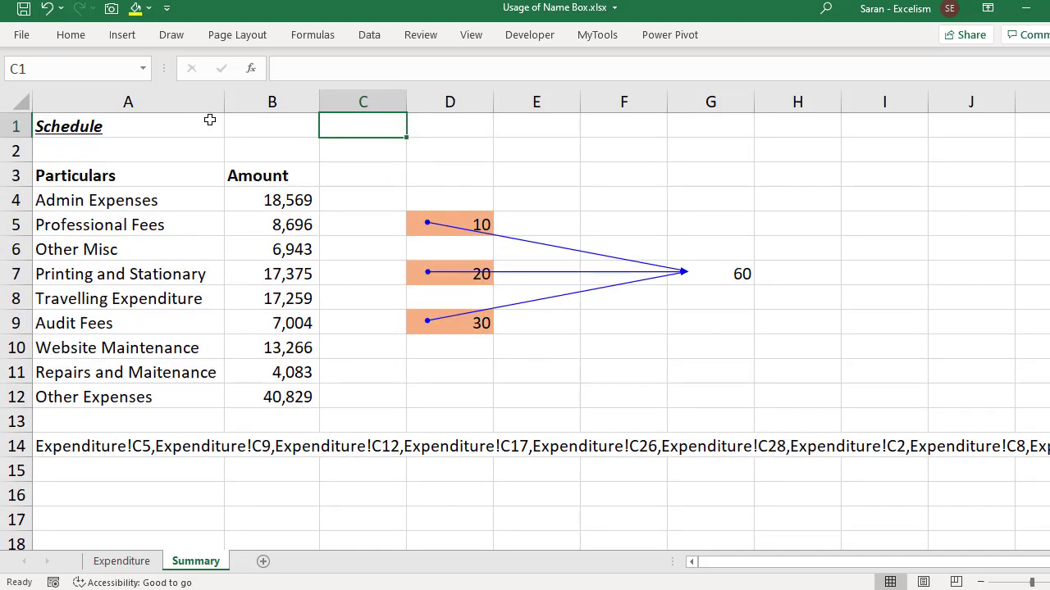
Select the range C1:C100000 by entering its address in the Name Box, and release the selection by moving to A2
{"action": "left_click", "coordinate": [74, 62]}
{"action": "type", "text": "C1:C100000"}
{"action": "key", "text": "Return"}
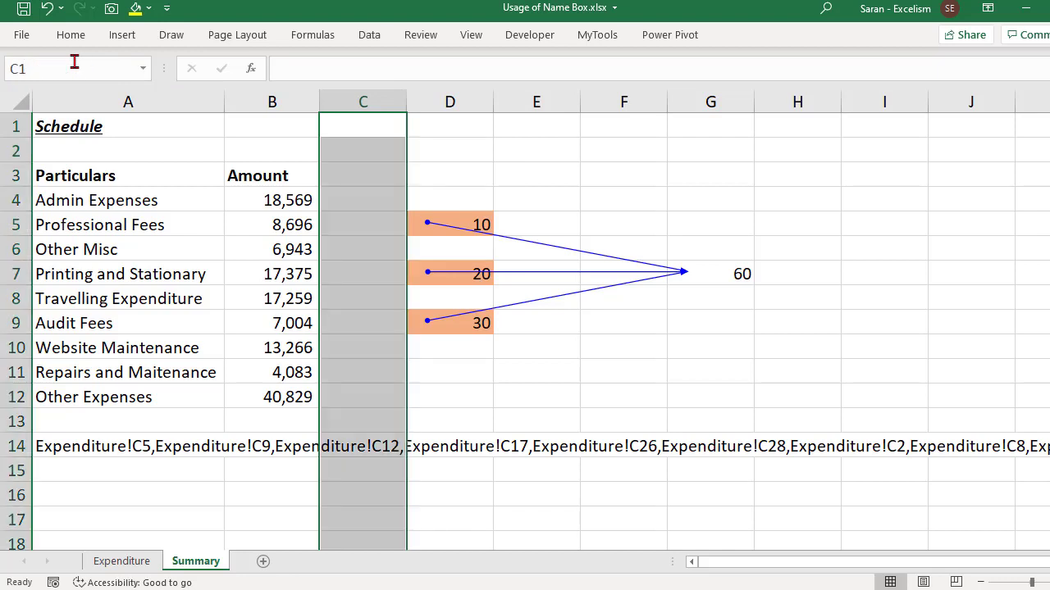
{"action": "left_click", "coordinate": [105, 141]}
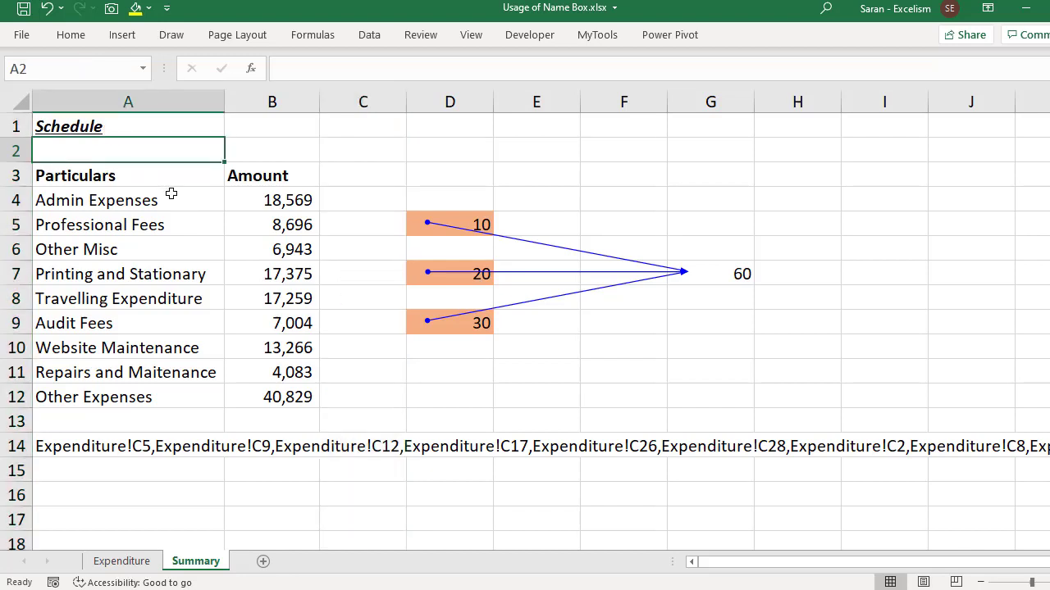